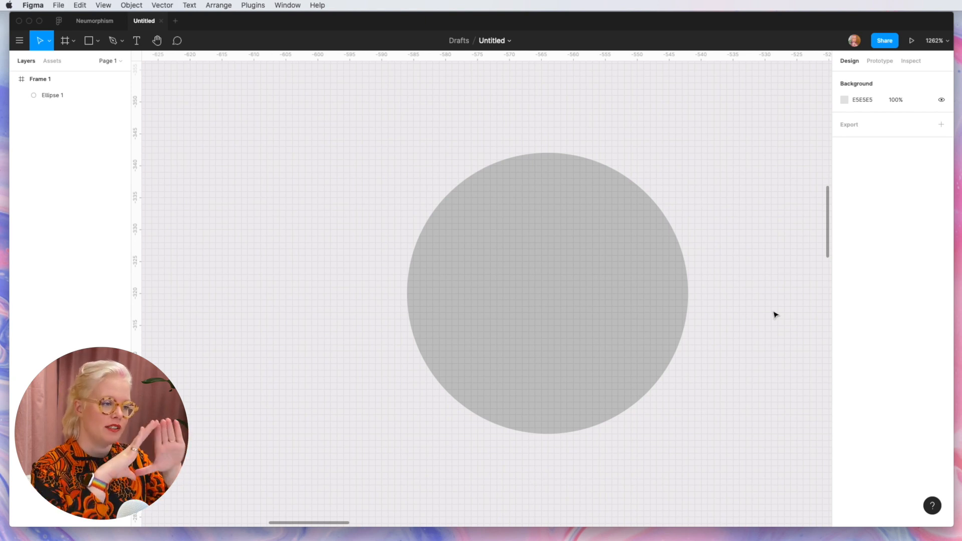
# Step: Add a drop shadow effect to the grey circle and set its X offset to 3
pyautogui.click(619, 305)
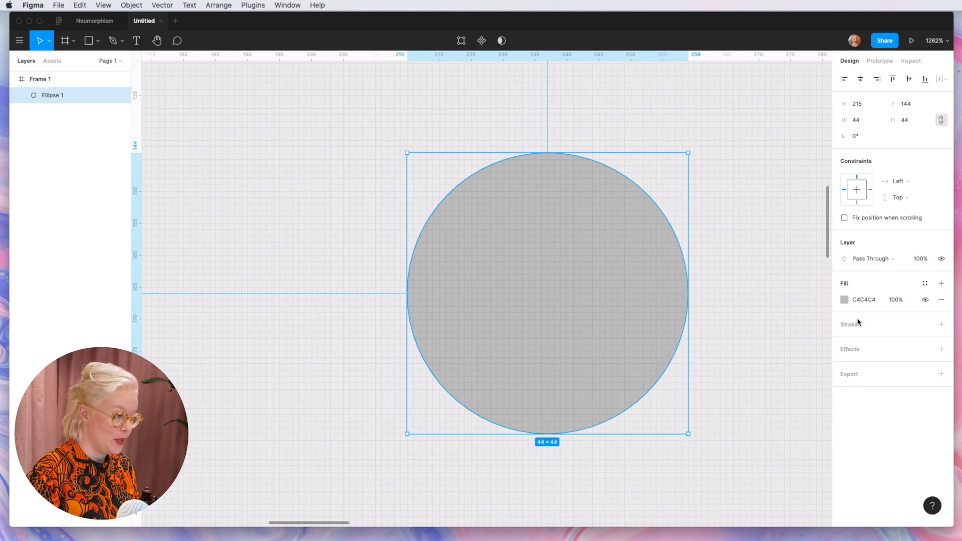
pyautogui.click(862, 353)
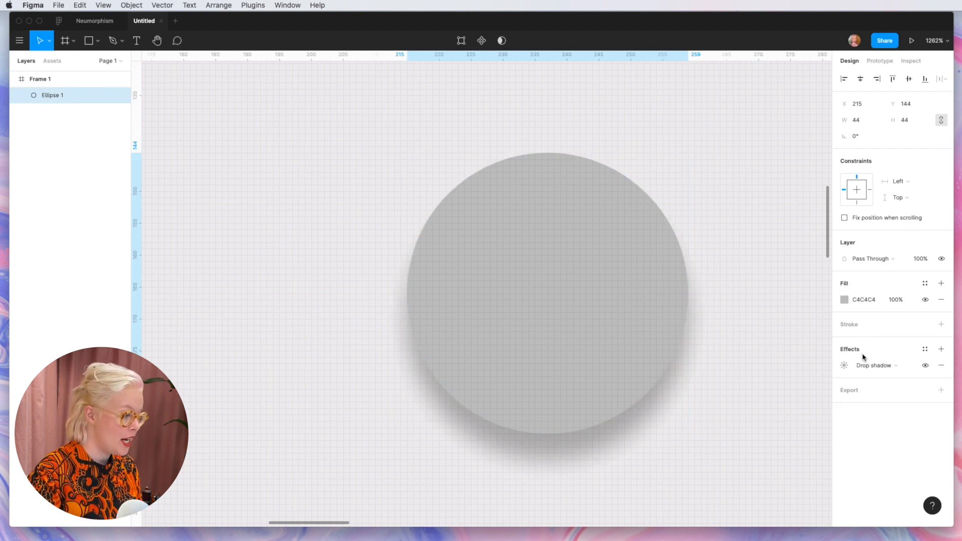
pyautogui.click(865, 366)
pyautogui.click(876, 367)
pyautogui.click(879, 370)
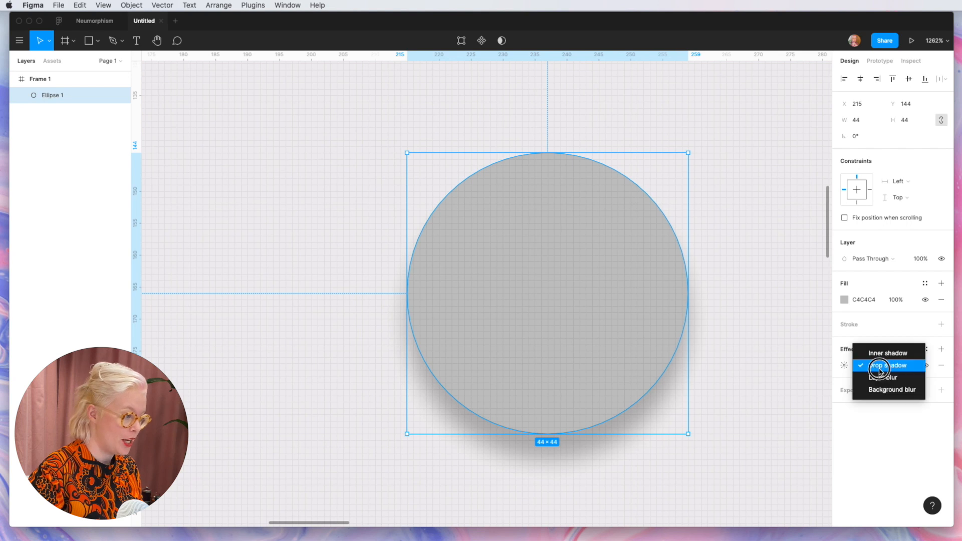
pyautogui.click(859, 366)
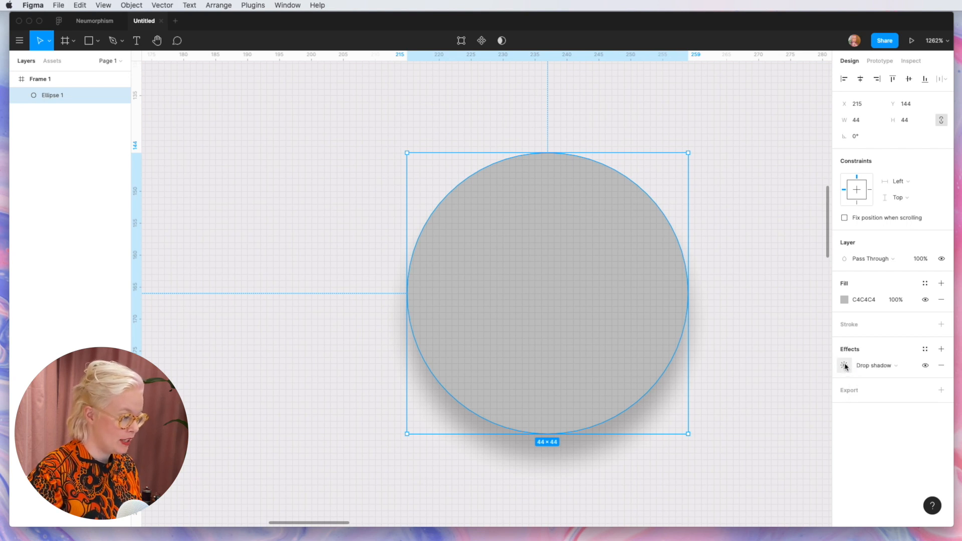
pyautogui.click(845, 365)
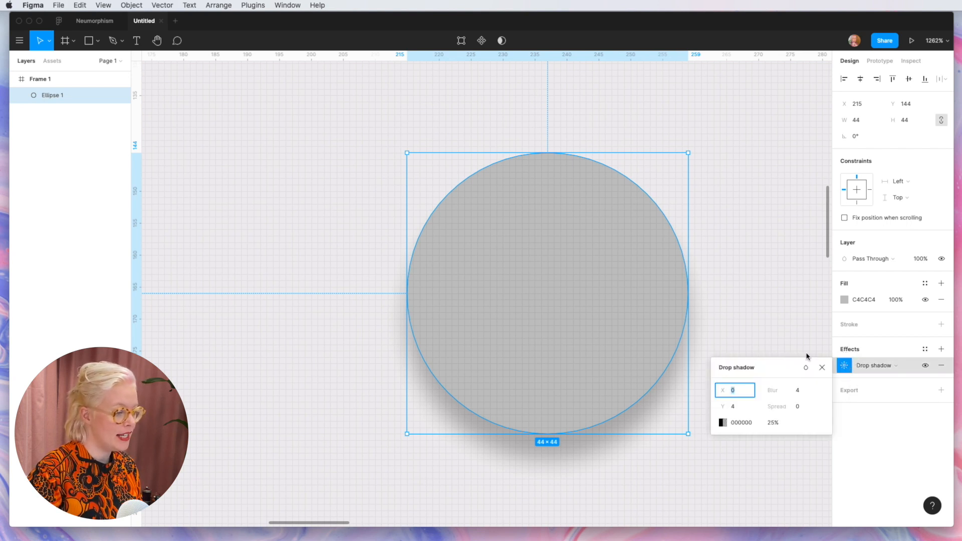
pyautogui.scroll(-2, 617, 317)
pyautogui.hscroll(2, 617, 317)
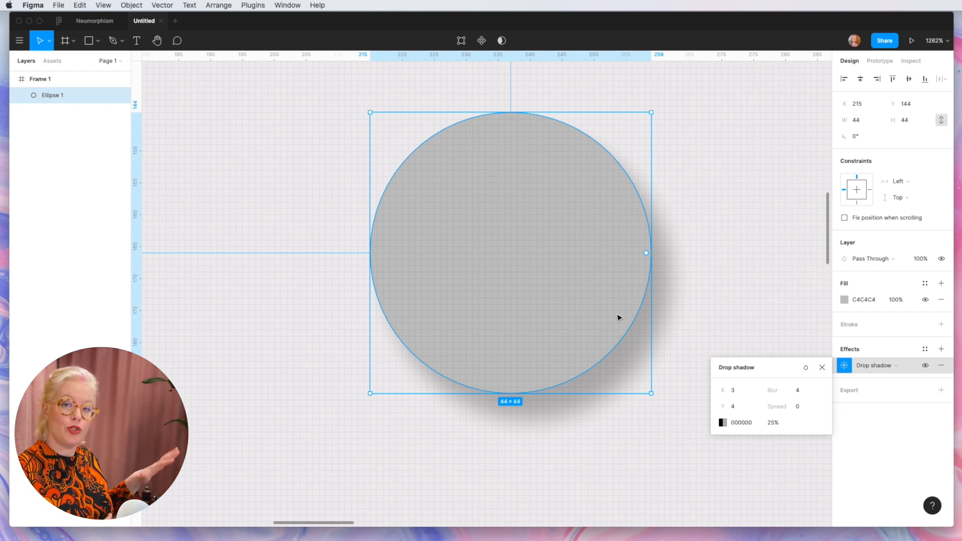
# Step: Set the circle's drop shadow colour to D1CDC7 with 50% opacity
pyautogui.click(740, 423)
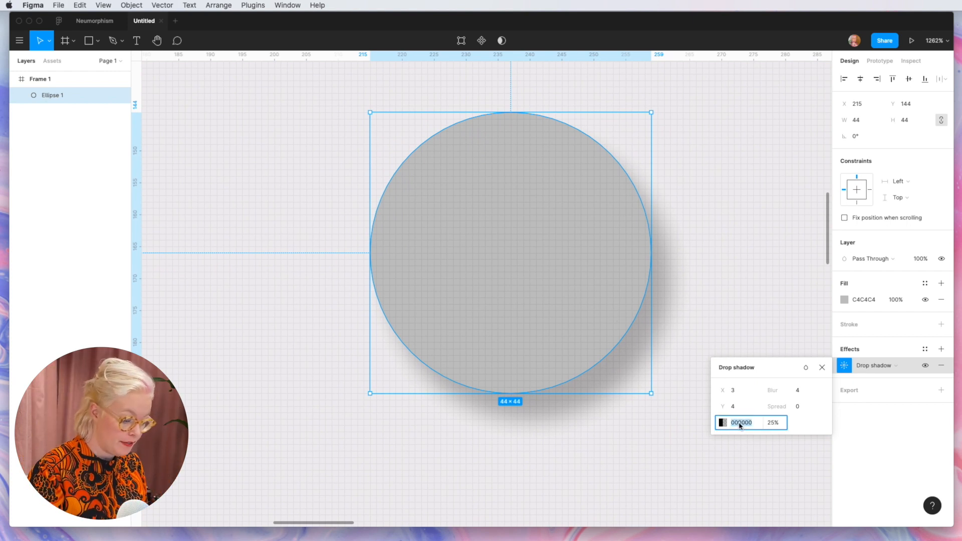
pyautogui.write('D1CDC7')
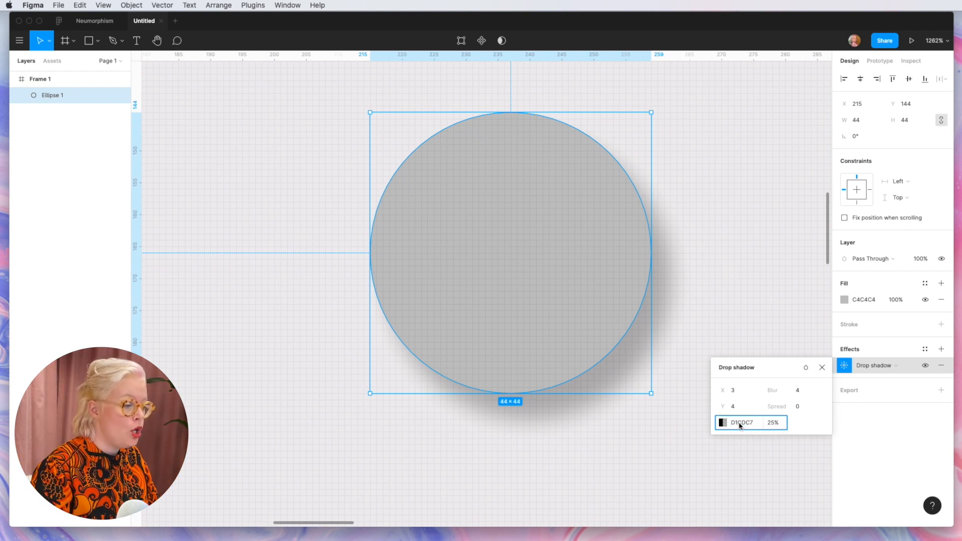
pyautogui.press('Return')
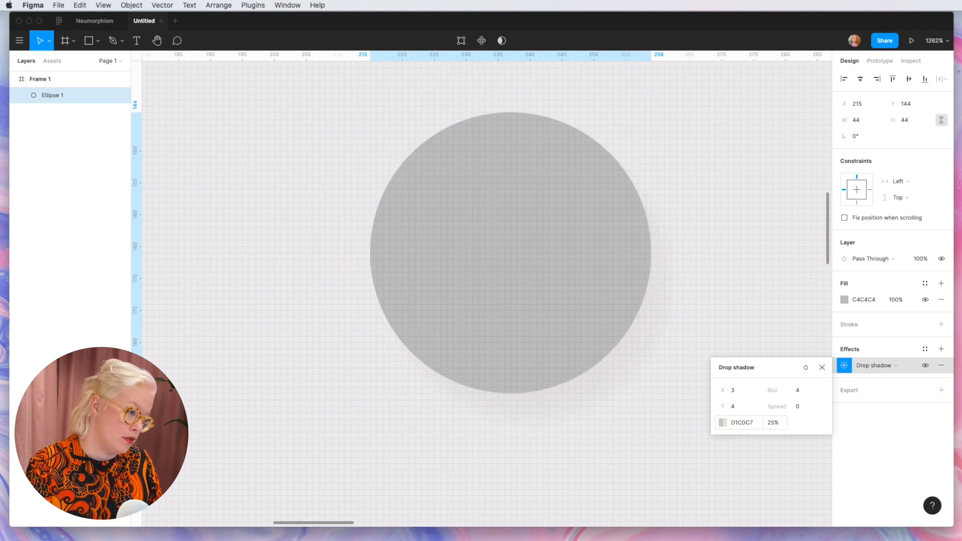
pyautogui.click(771, 423)
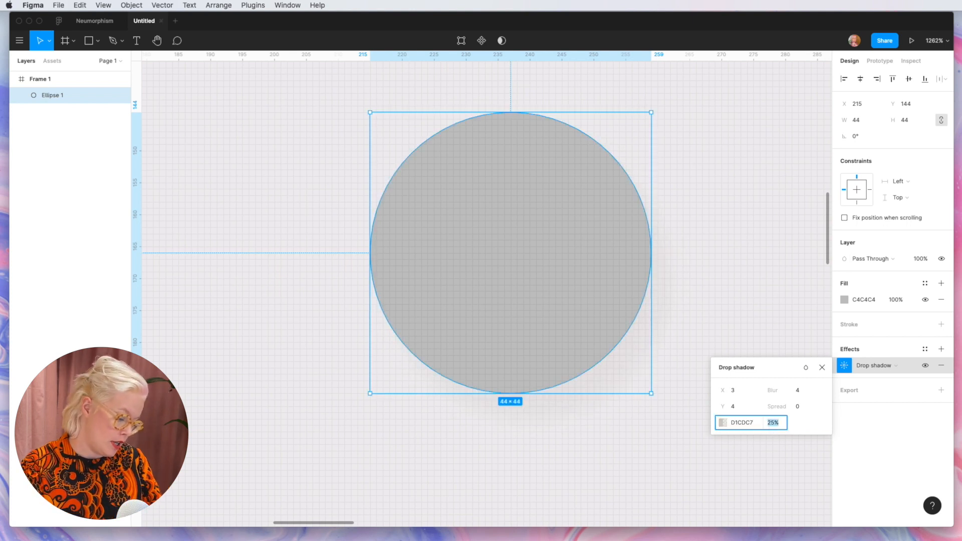
pyautogui.press('Return')
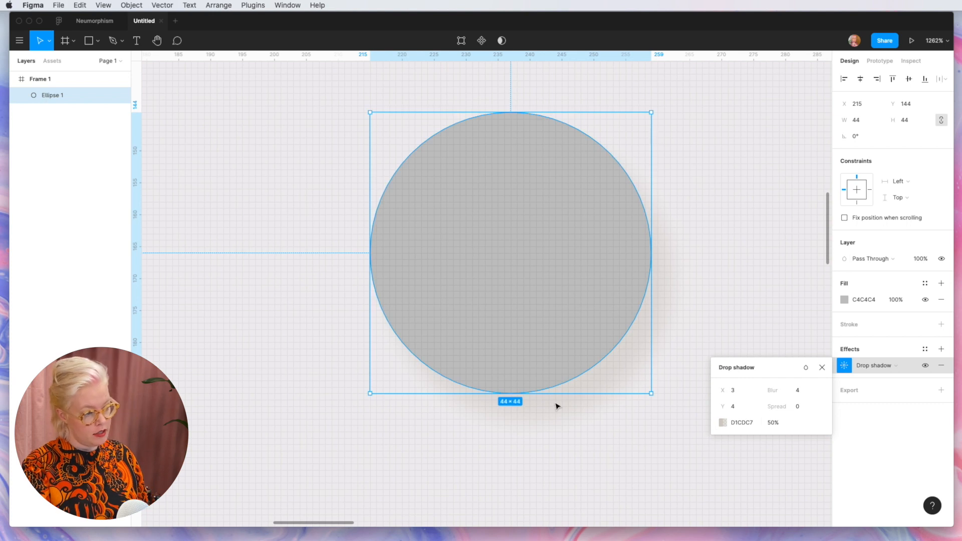
# Step: Set the circle's drop shadow blur to 16 and both its X and Y offsets to 6
pyautogui.scroll(-5, 633, 243)
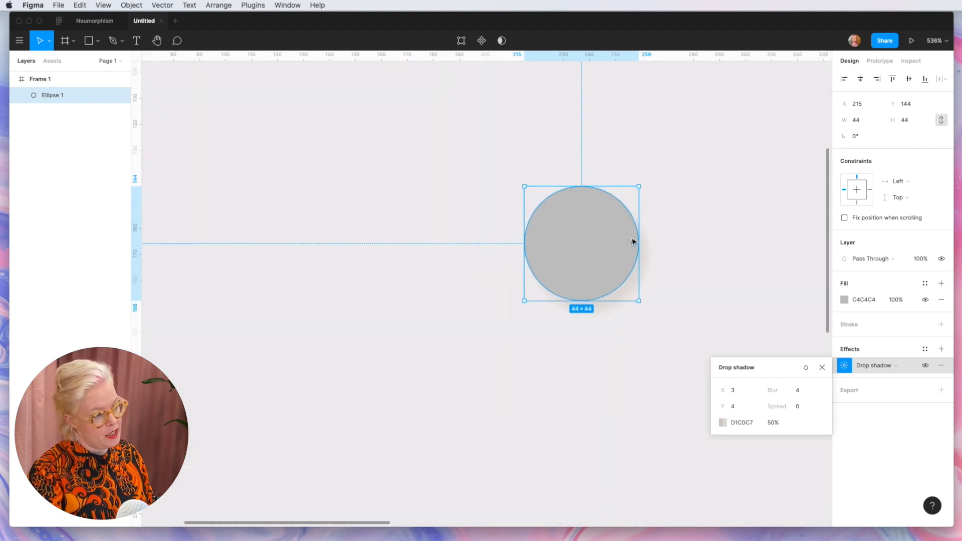
pyautogui.scroll(5, 672, 247)
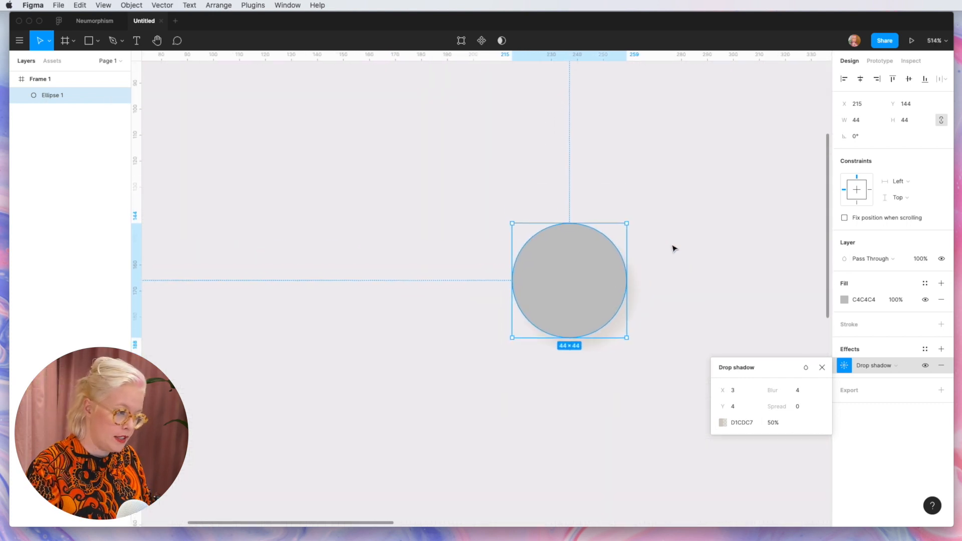
pyautogui.click(806, 396)
pyautogui.press('Return')
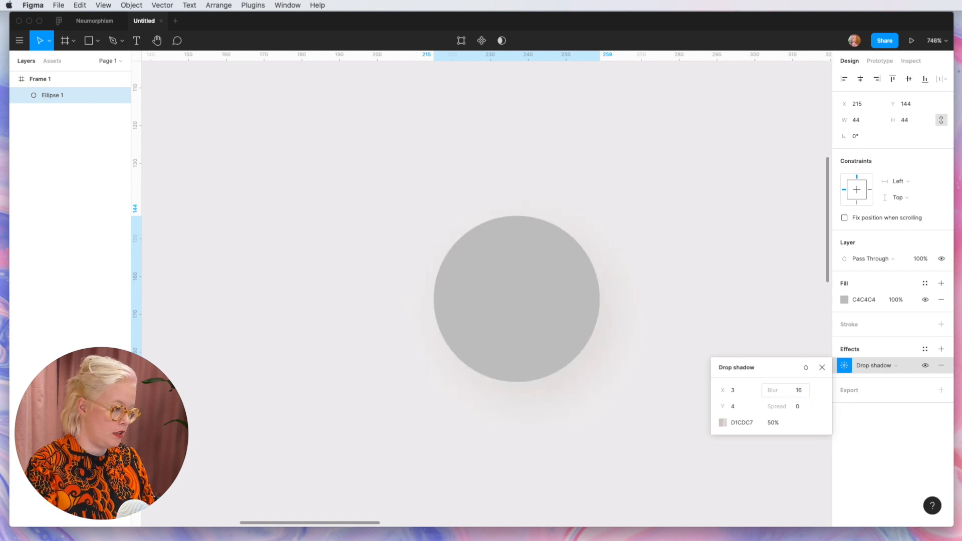
pyautogui.click(734, 391)
pyautogui.write('6')
pyautogui.press('Tab')
pyautogui.write('6')
pyautogui.press('Return')
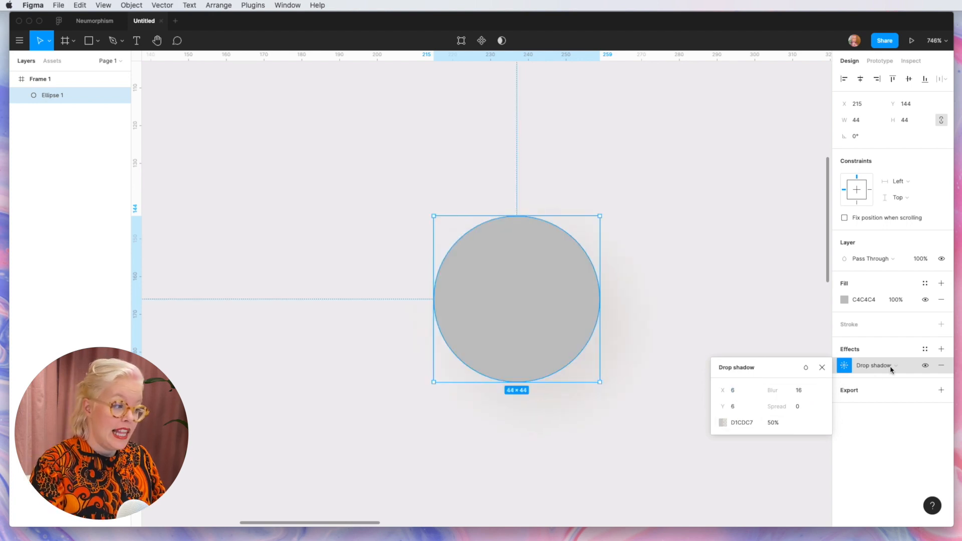
# Step: Add a second drop shadow to the circle and make its colour white (FFFFFF)
pyautogui.click(941, 349)
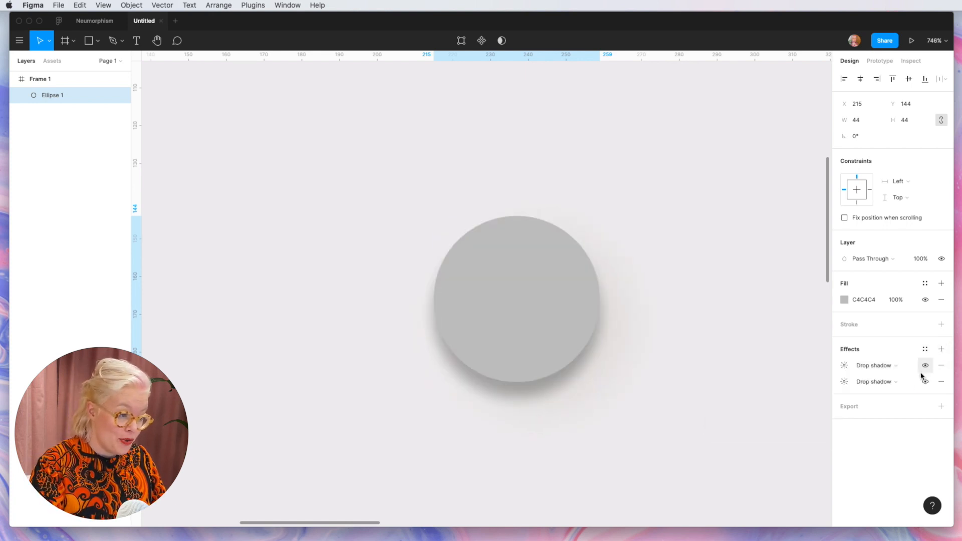
pyautogui.click(844, 365)
pyautogui.click(722, 422)
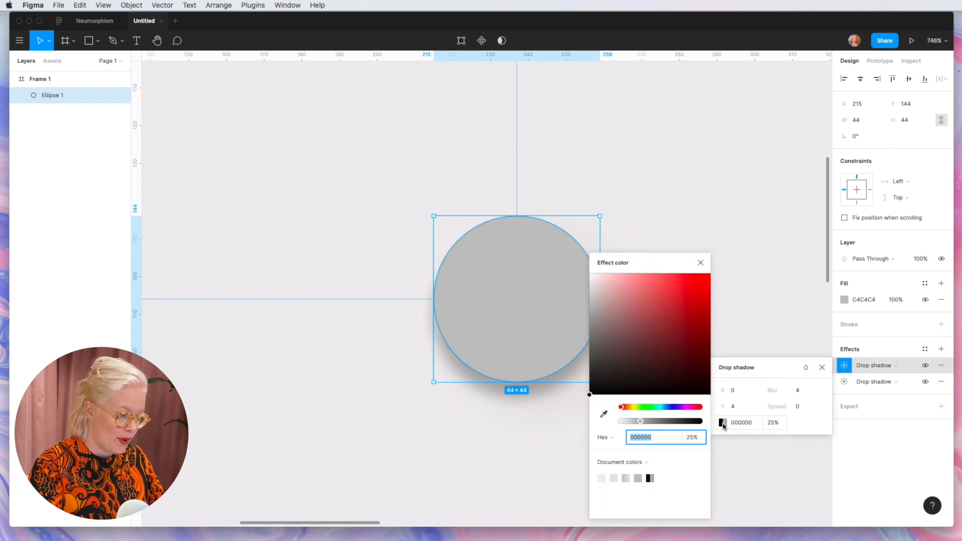
pyautogui.moveTo(600, 300); pyautogui.dragTo(532, 181)
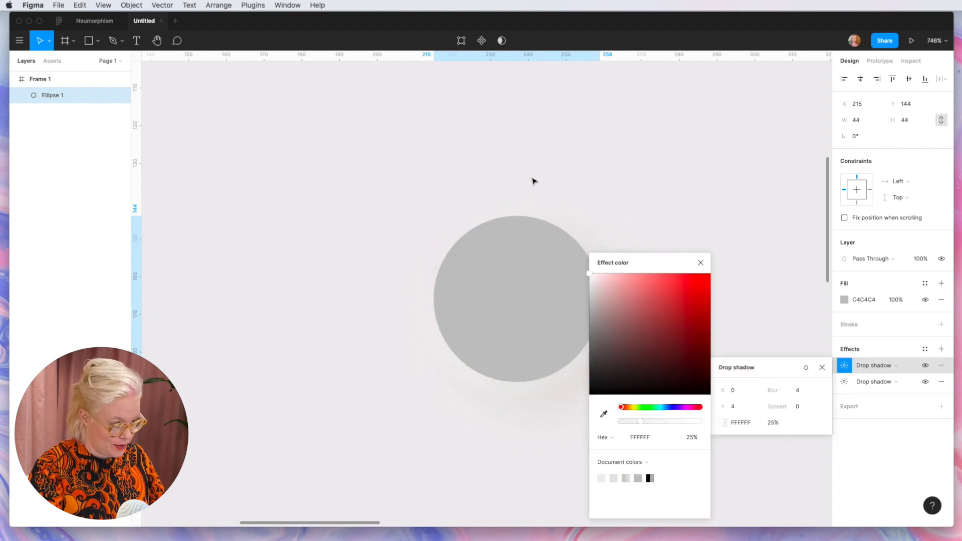
# Step: Set the white drop shadow's X and Y offsets to -6 and close its colour picker
pyautogui.click(747, 391)
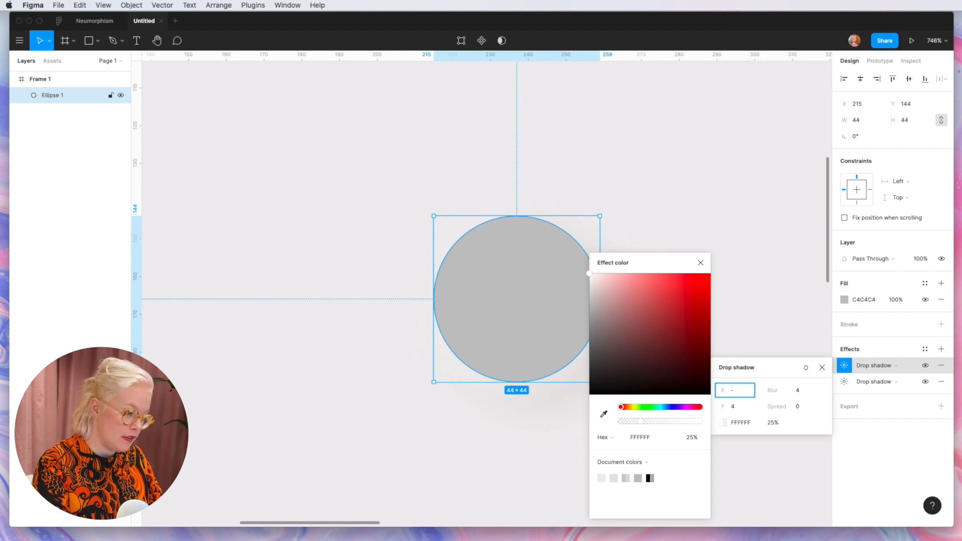
pyautogui.click(742, 405)
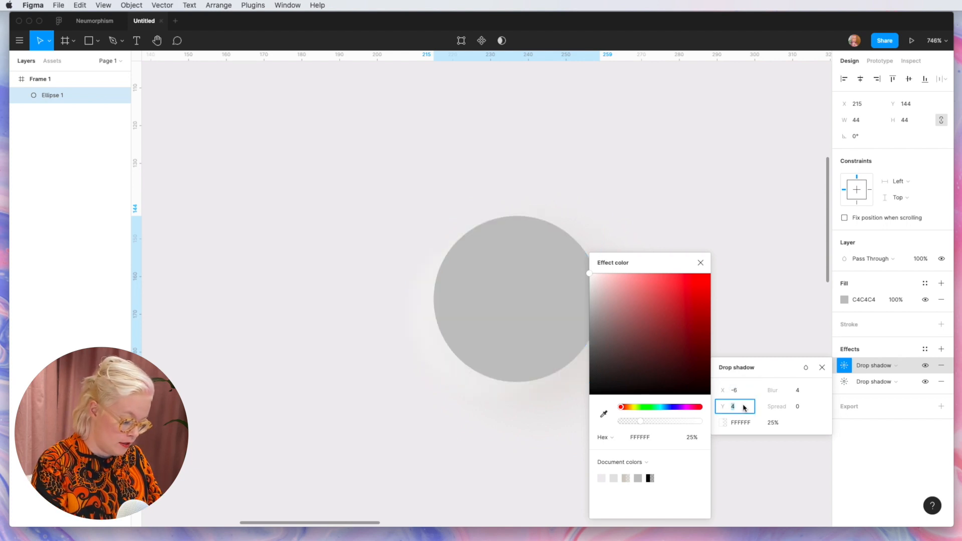
pyautogui.write('-6')
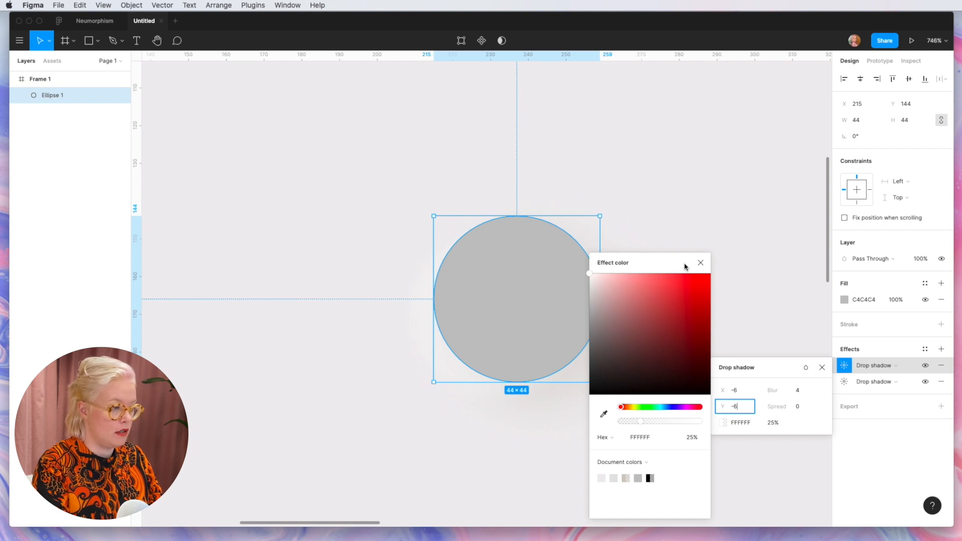
pyautogui.click(700, 263)
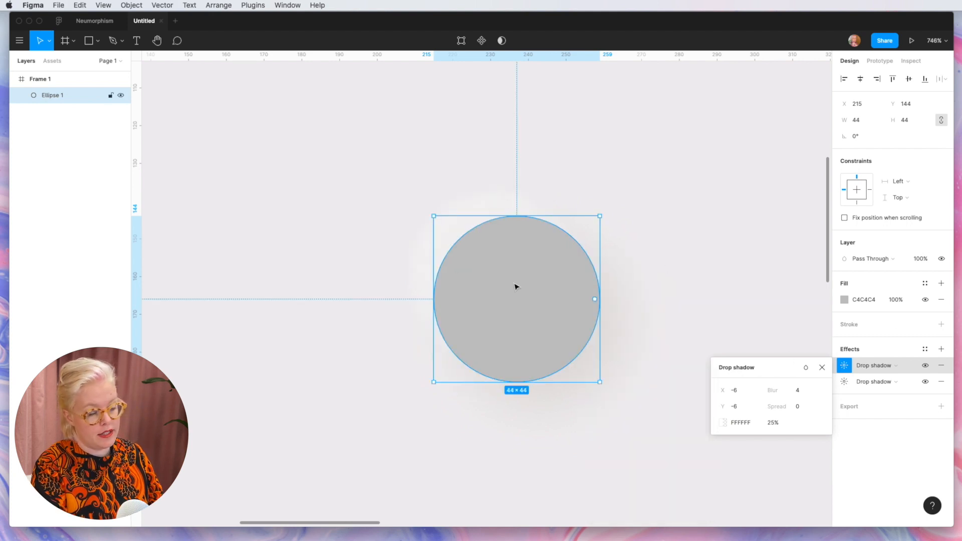
# Step: Fill the circle with the frame's background colour F0EEEF by sampling it from the canvas, and deselect the circle
pyautogui.click(843, 300)
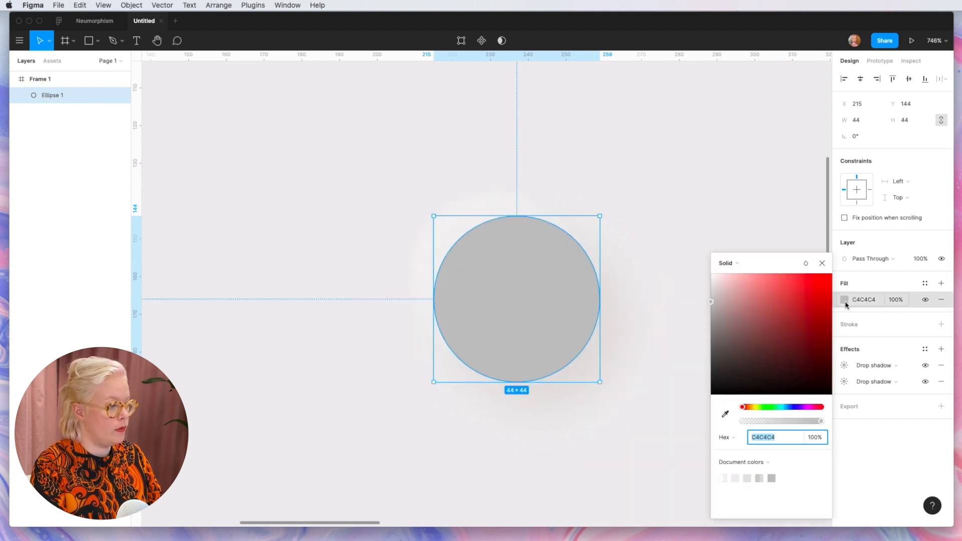
pyautogui.click(719, 417)
pyautogui.click(660, 397)
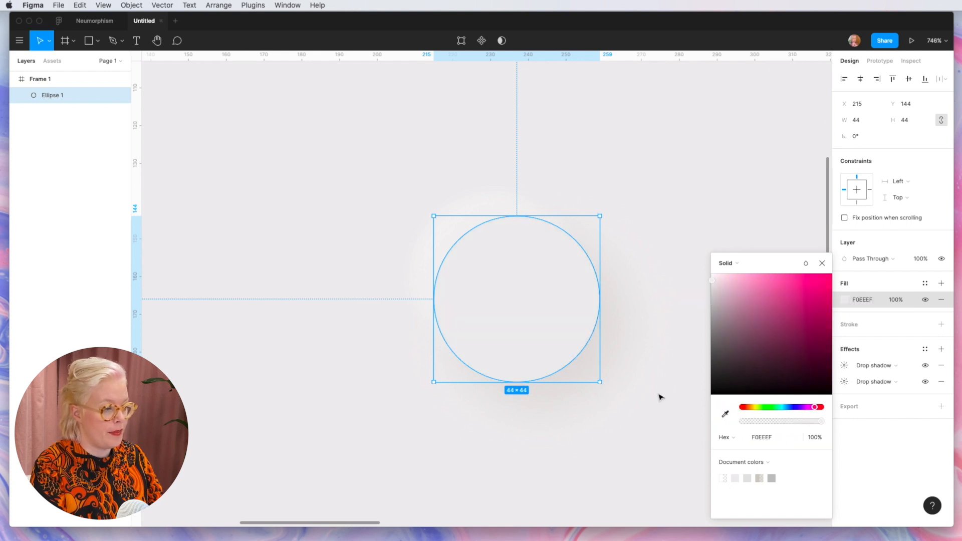
pyautogui.click(659, 395)
pyautogui.click(658, 396)
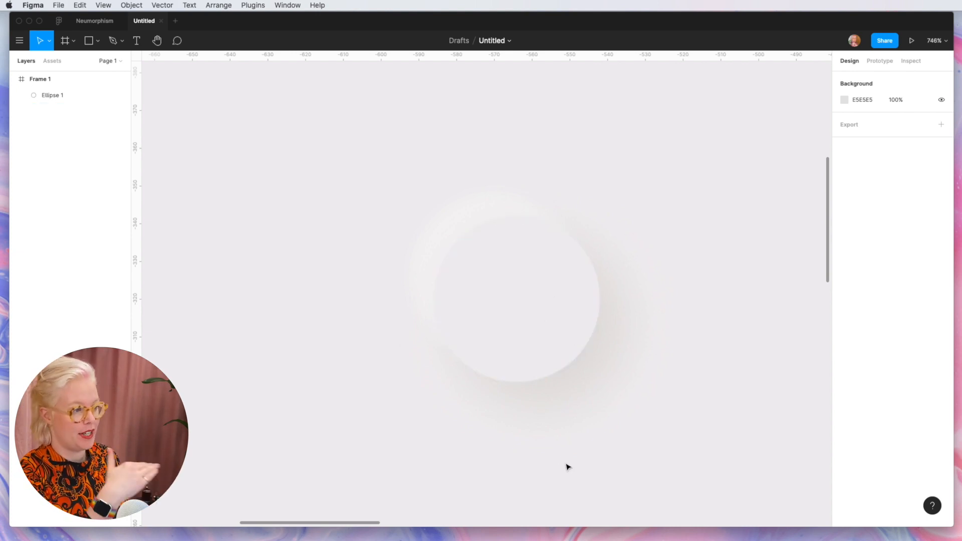
# Step: Add a stroke to the circle and make it white (FFFFFF)
pyautogui.click(498, 314)
pyautogui.scroll(-5, 498, 314)
pyautogui.scroll(5, 498, 314)
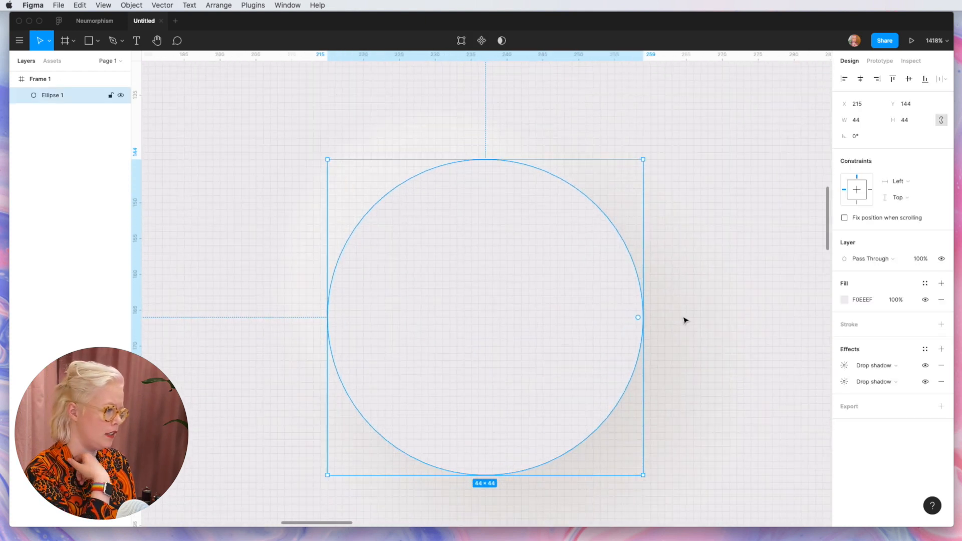
pyautogui.click(853, 325)
pyautogui.click(845, 342)
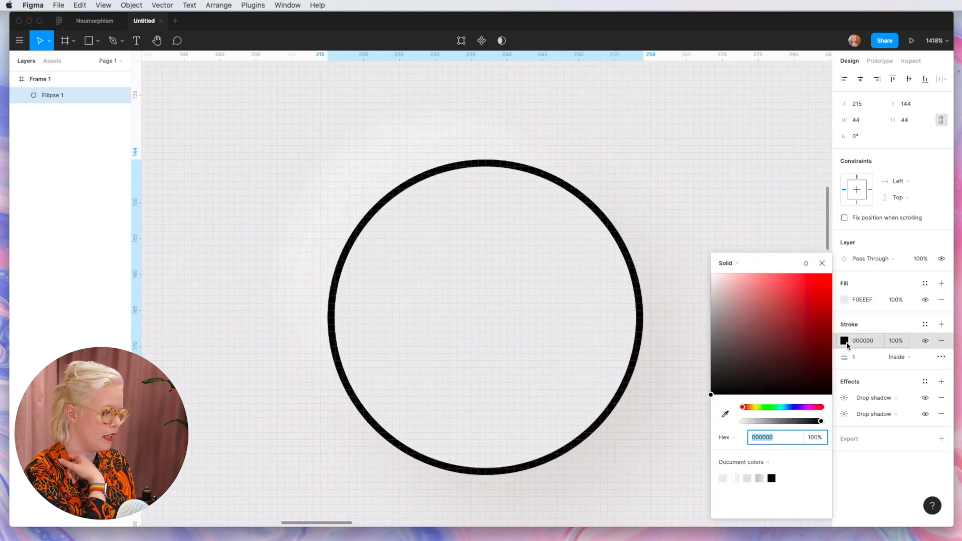
pyautogui.moveTo(771, 361)
pyautogui.mouseDown()
pyautogui.moveTo(789, 339)
pyautogui.moveTo(611, 187)
pyautogui.mouseUp()
# Step: Set the circle's white stroke to a width of 0.2 and an opacity of 90%
pyautogui.click(855, 358)
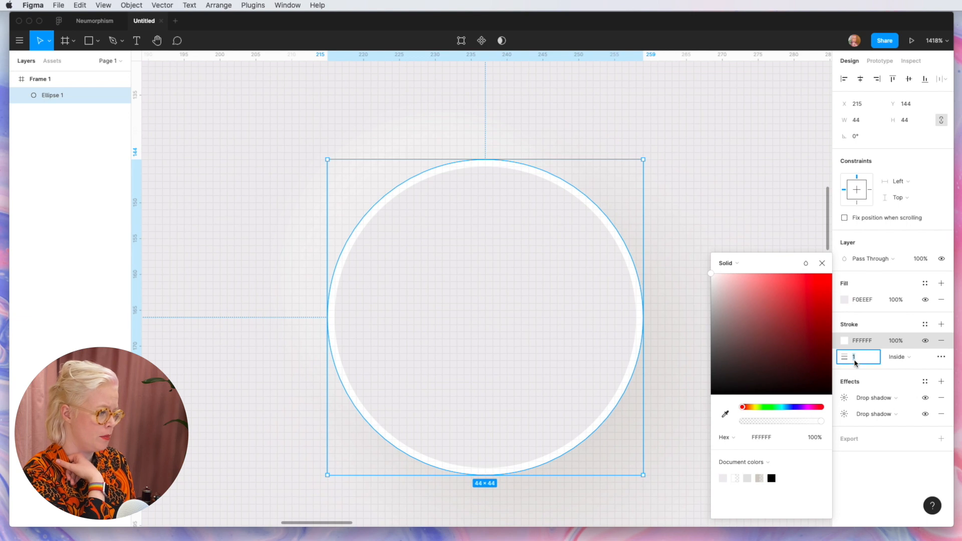
pyautogui.write('0.2')
pyautogui.press('Return')
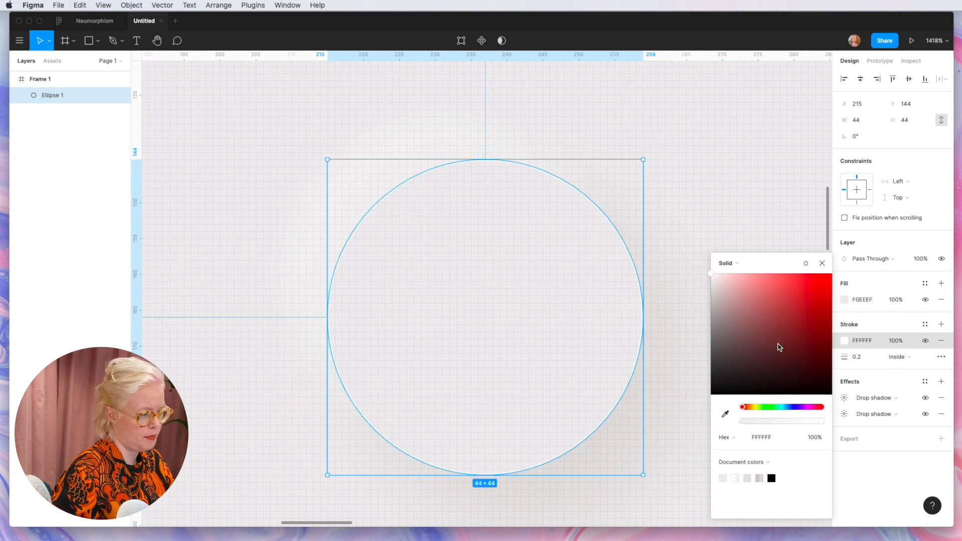
pyautogui.click(814, 438)
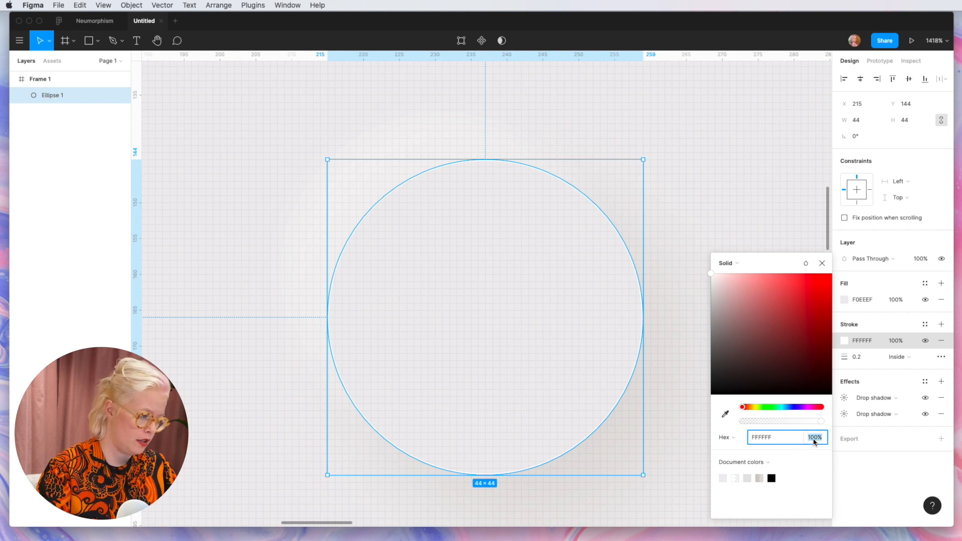
pyautogui.write('90')
pyautogui.press('Return')
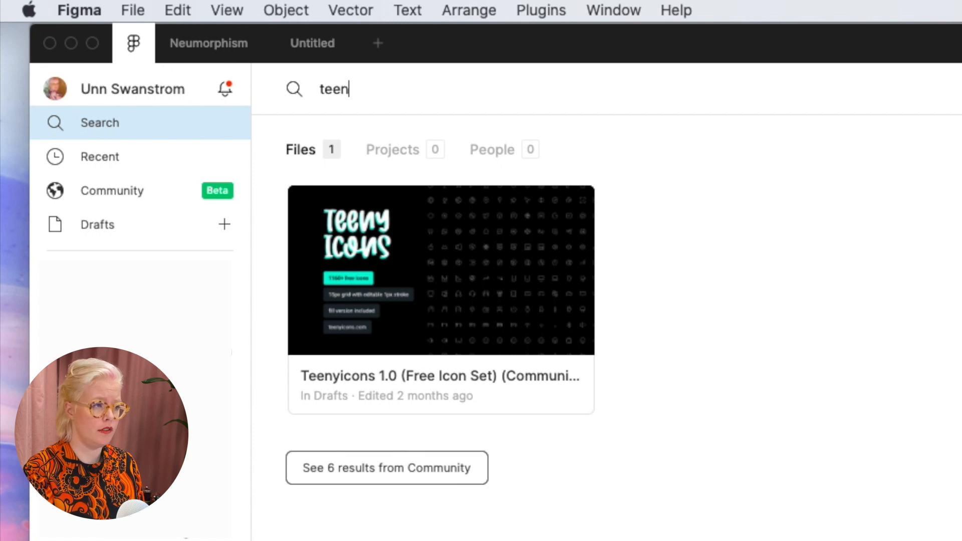
# Step: Open the Teenyicons 1.0 (Free Icon Set) file and select the gift icon in the Commerce group of its ICONS page
pyautogui.click(488, 307)
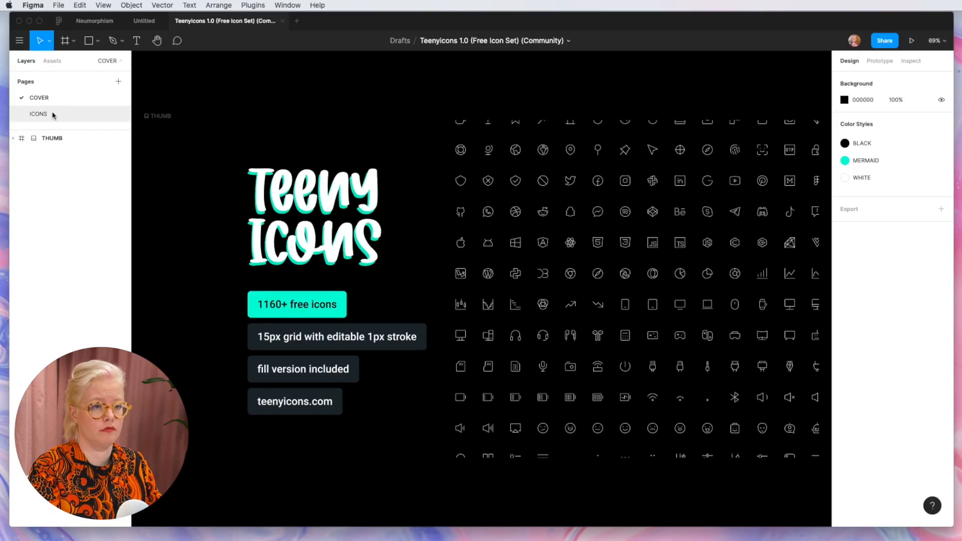
pyautogui.click(52, 115)
pyautogui.scroll(3, 695, 155)
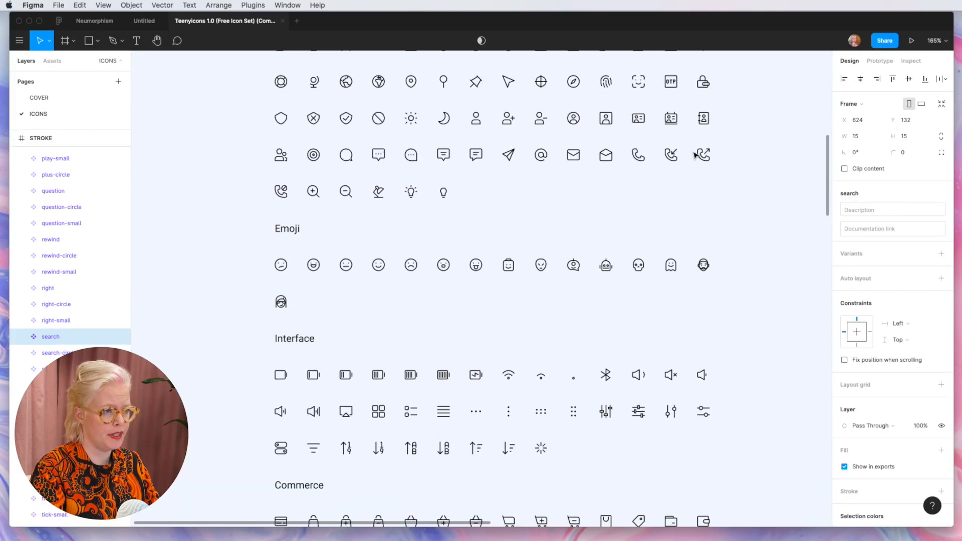
pyautogui.scroll(-8, 656, 135)
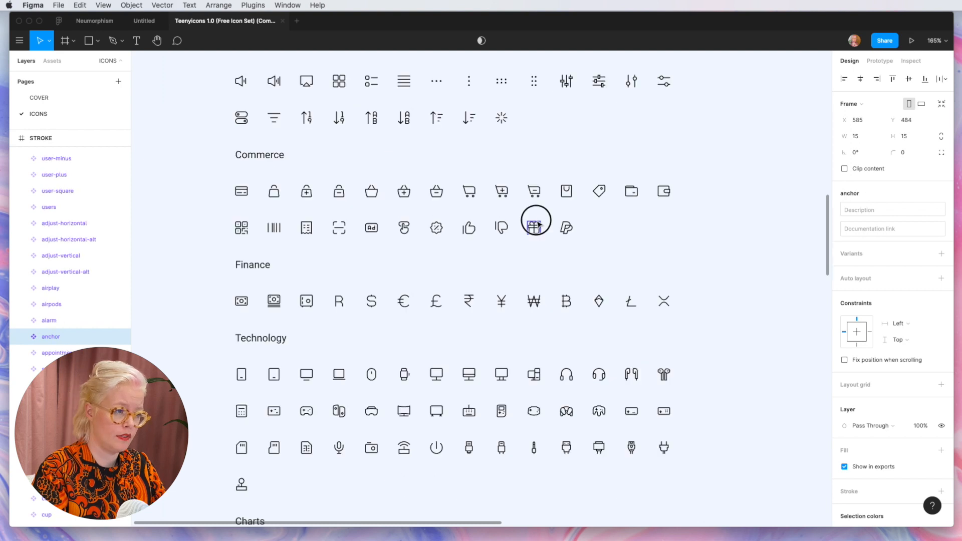
pyautogui.click(535, 226)
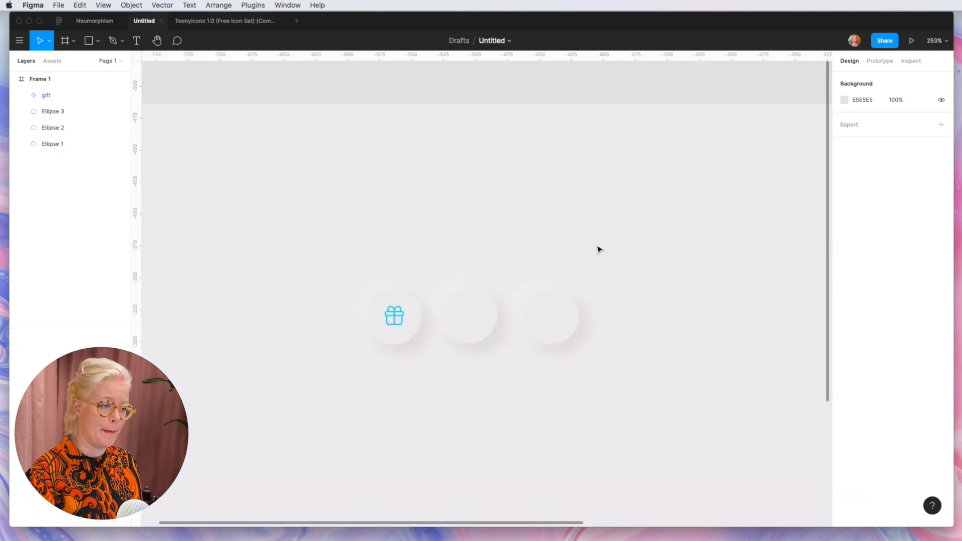
# Step: Change both drop shadows of the third circle to inner shadows and deselect the circle
pyautogui.click(554, 337)
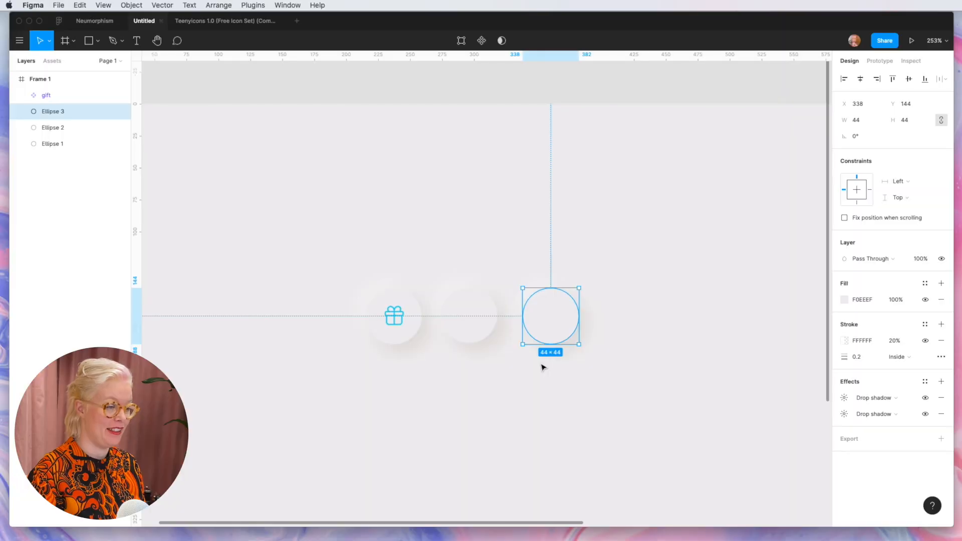
pyautogui.scroll(3, 541, 366)
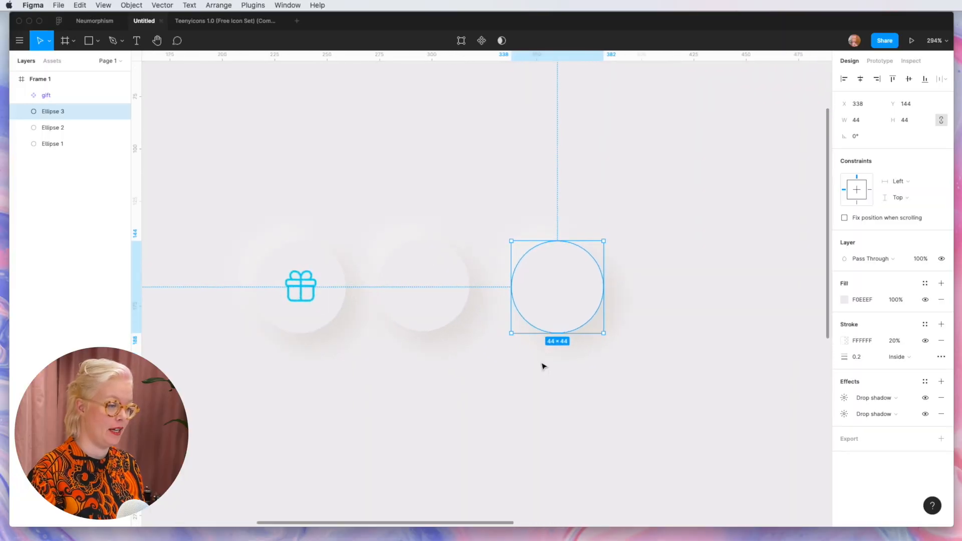
pyautogui.scroll(3, 542, 366)
pyautogui.click(843, 398)
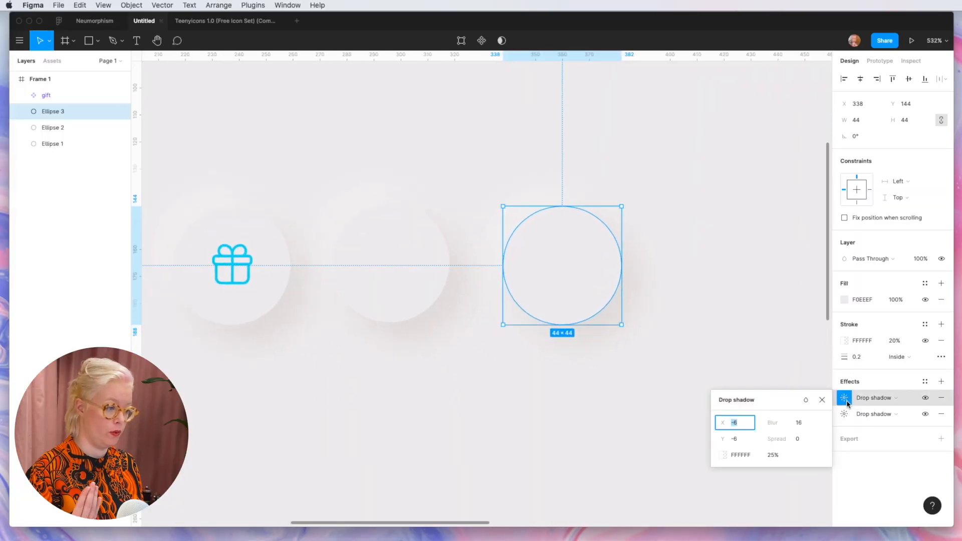
pyautogui.click(892, 400)
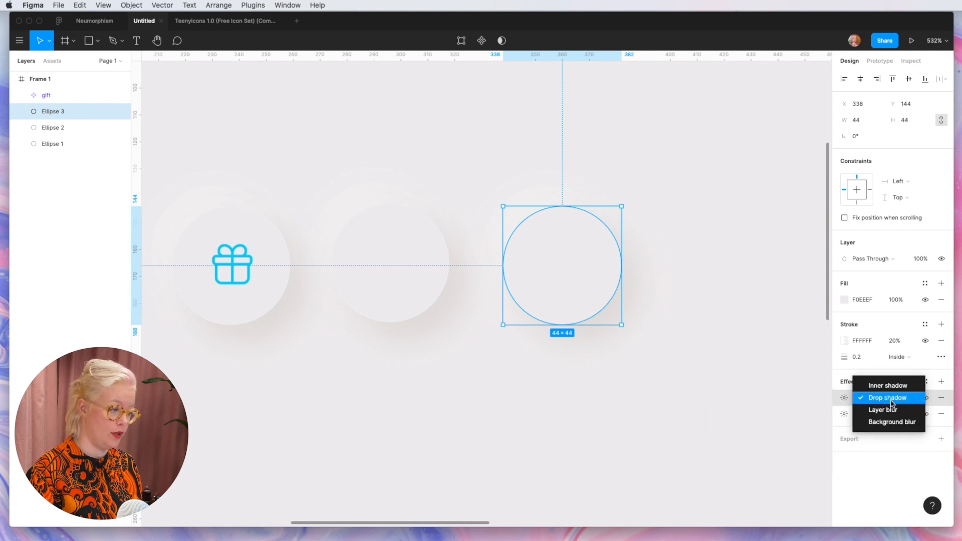
pyautogui.click(897, 386)
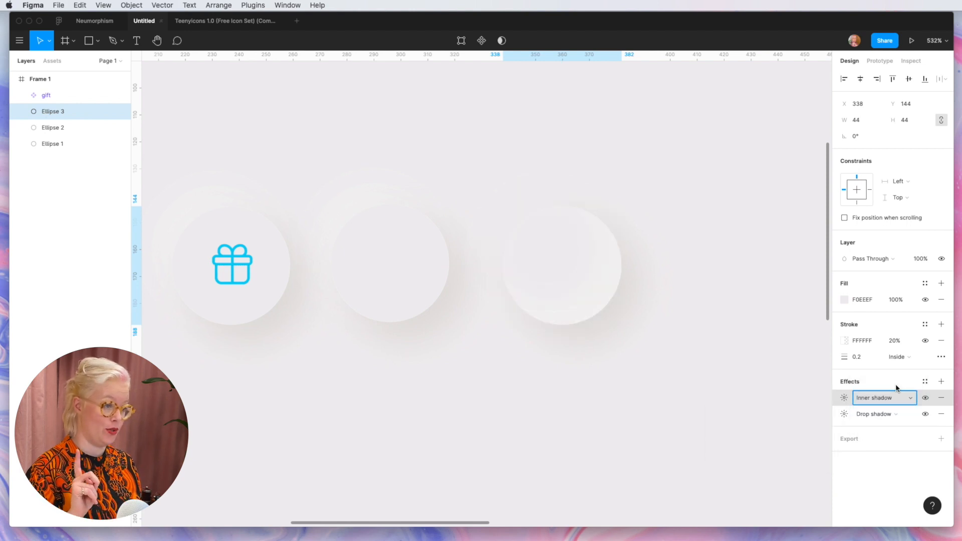
pyautogui.click(904, 415)
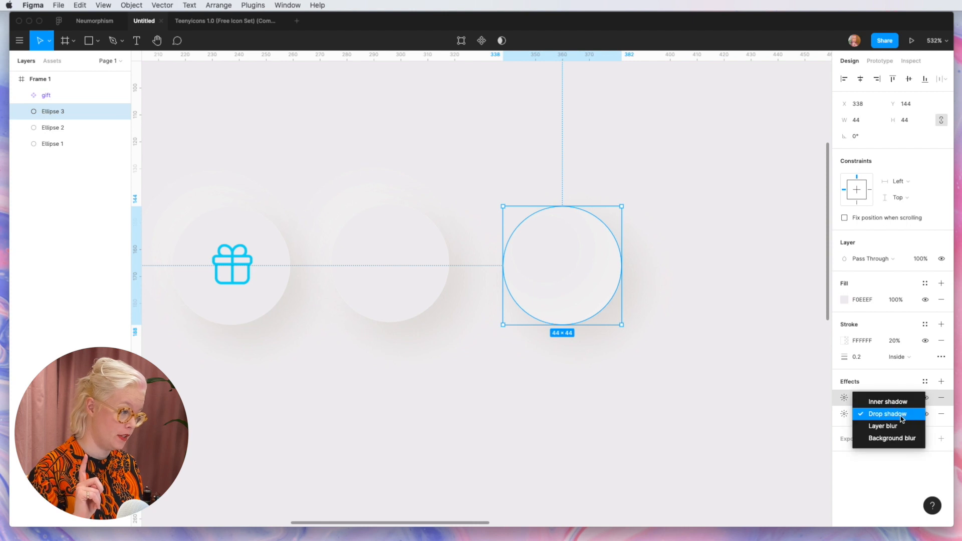
pyautogui.click(897, 402)
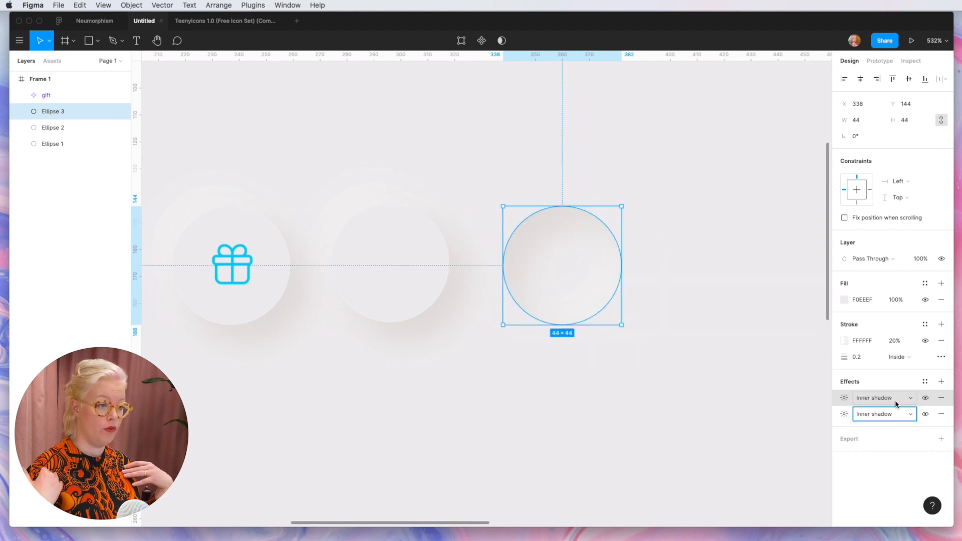
pyautogui.click(725, 402)
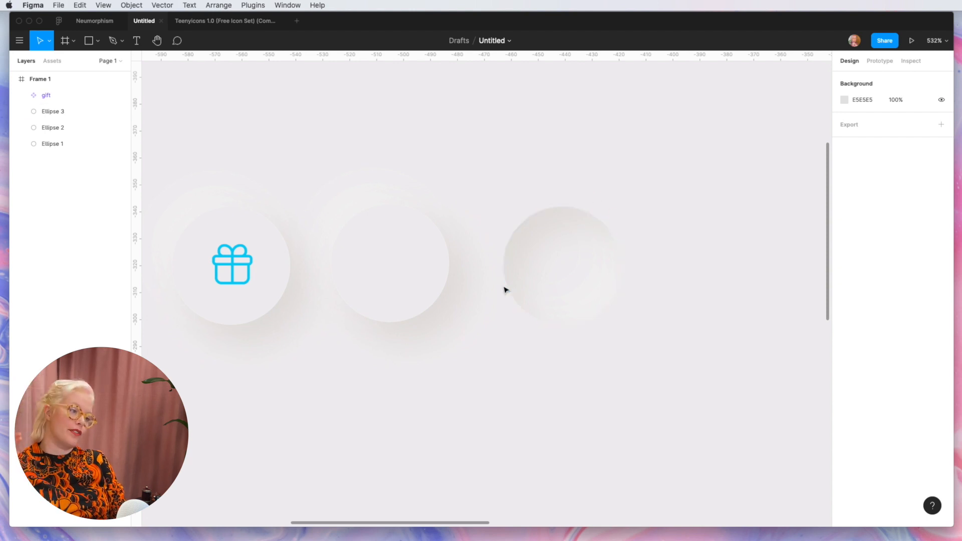
# Step: Adjust the settings of the white inner shadow on the third circle
pyautogui.click(543, 302)
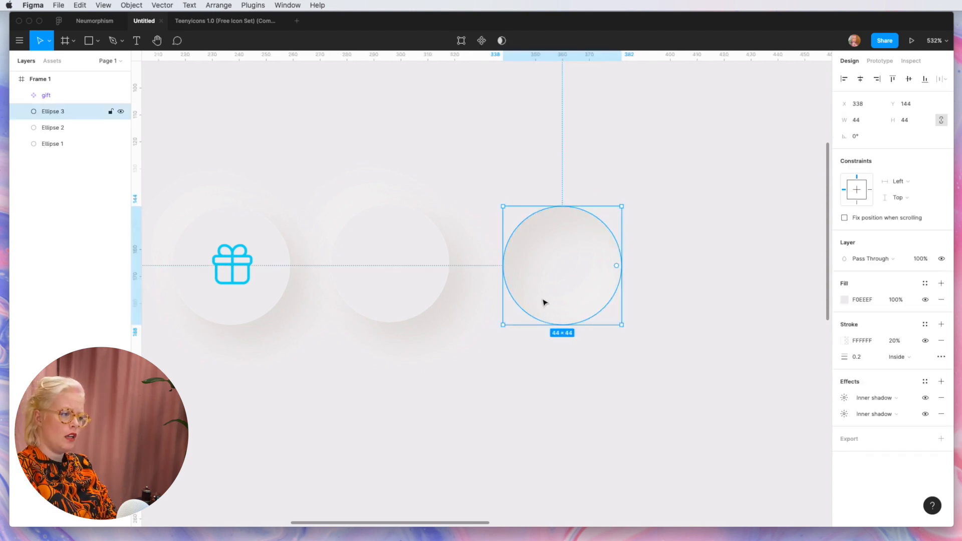
pyautogui.click(845, 399)
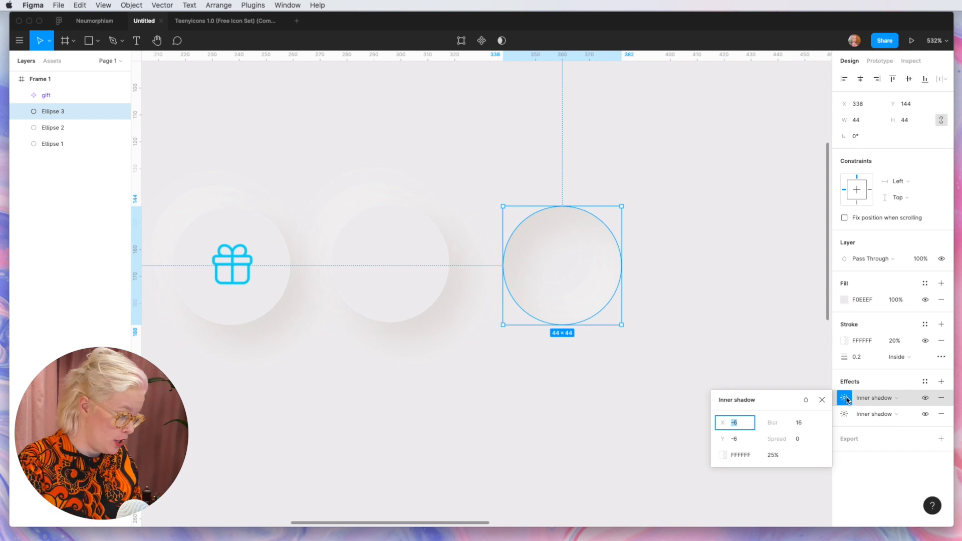
pyautogui.press('Down')
pyautogui.press('Down')
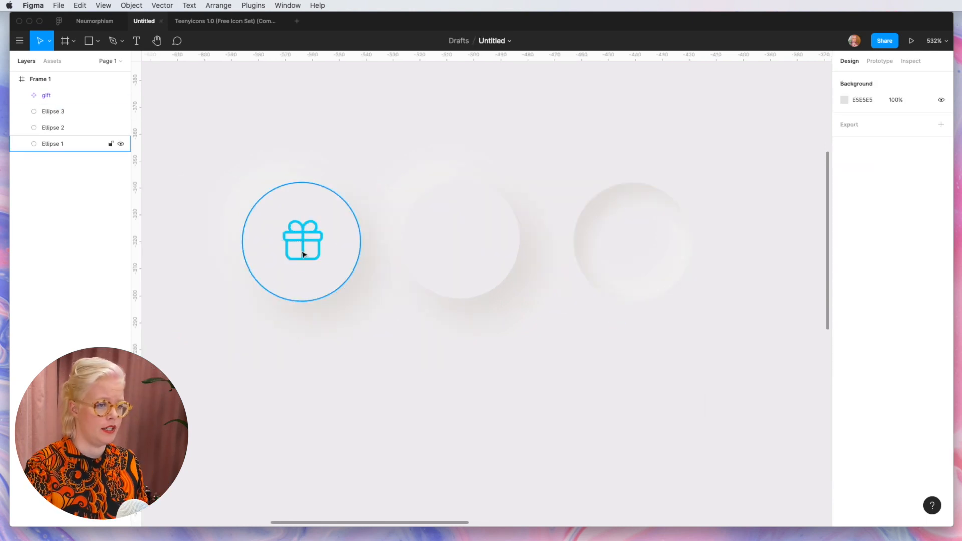
# Step: Copy the blue gift icon onto the inset circle and place that button beside the raised blue one
pyautogui.click(307, 238)
pyautogui.moveTo(307, 237); pyautogui.dragTo(637, 237)
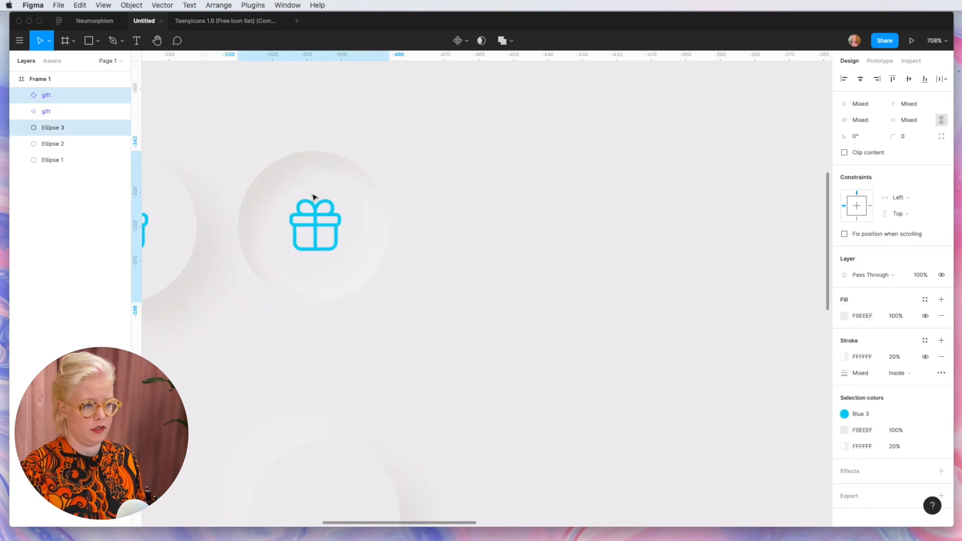
pyautogui.scroll(-5, 313, 198)
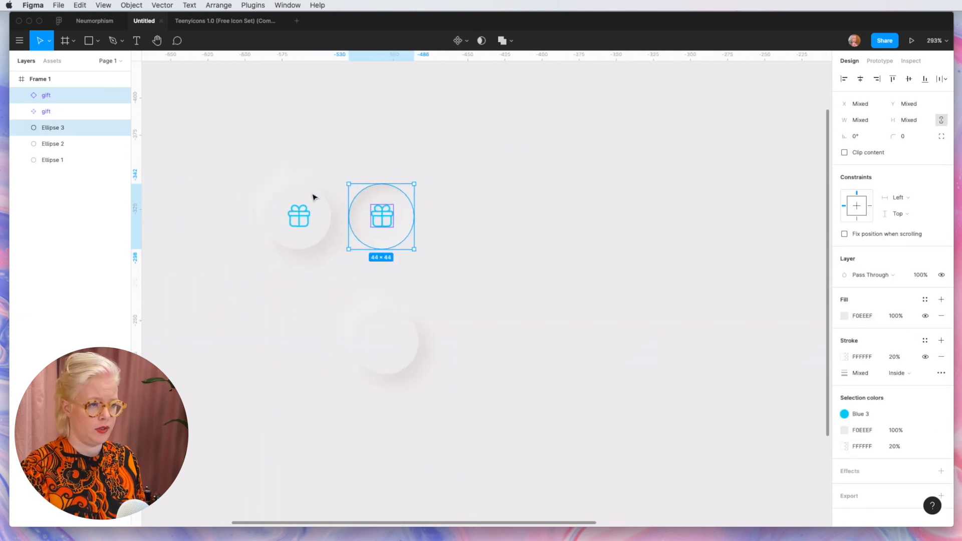
pyautogui.click(371, 301)
pyautogui.hscroll(-5, 350, 296)
pyautogui.scroll(2, 350, 296)
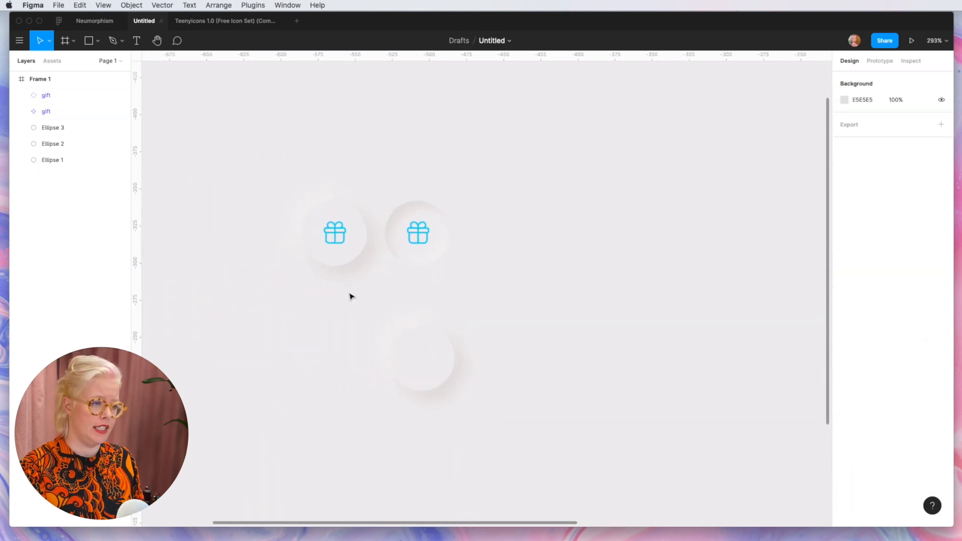
pyautogui.scroll(5, 360, 289)
pyautogui.moveTo(776, 339); pyautogui.dragTo(634, 153)
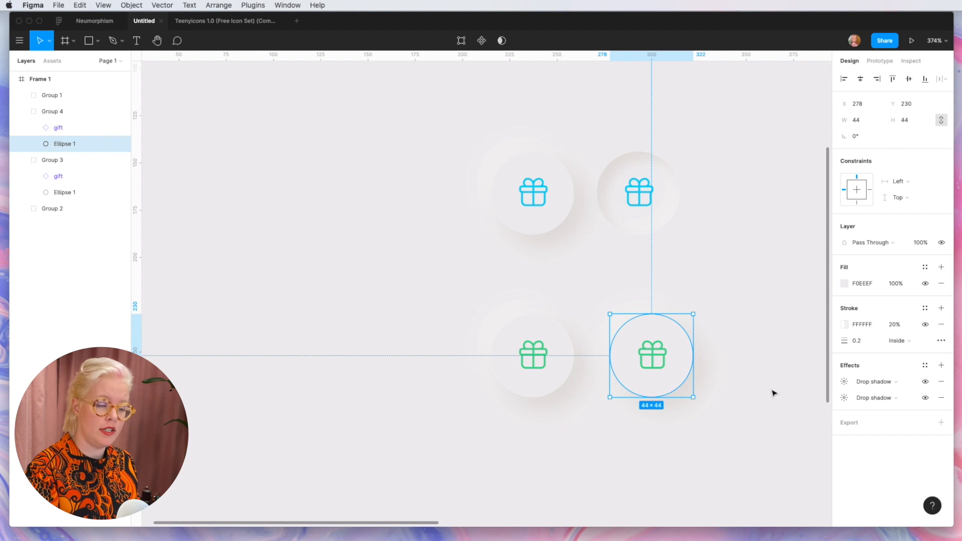
# Step: Set the white drop shadow of the second green button's circle to an X and Y offset of 6
pyautogui.click(844, 382)
pyautogui.click(743, 408)
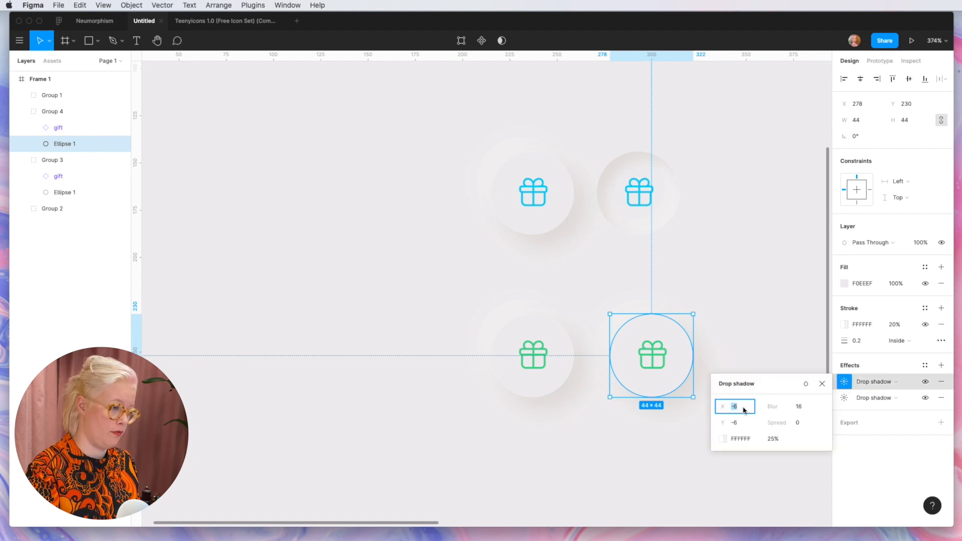
pyautogui.write('6')
pyautogui.click(741, 424)
pyautogui.write('6')
# Step: Set the D1CDC7 drop shadow of the second green button's circle to X -6, Y -6 and blur 8
pyautogui.click(844, 398)
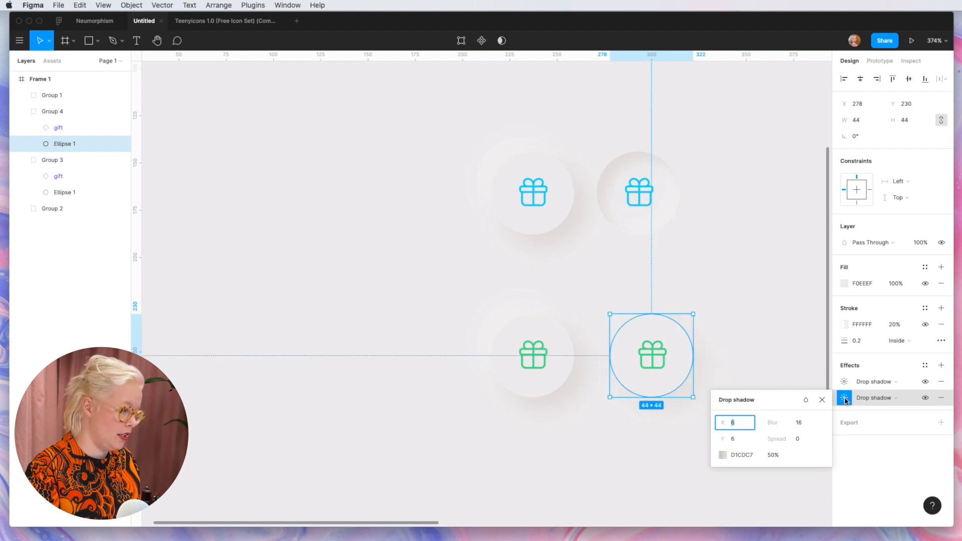
pyautogui.write('-6')
pyautogui.click(743, 437)
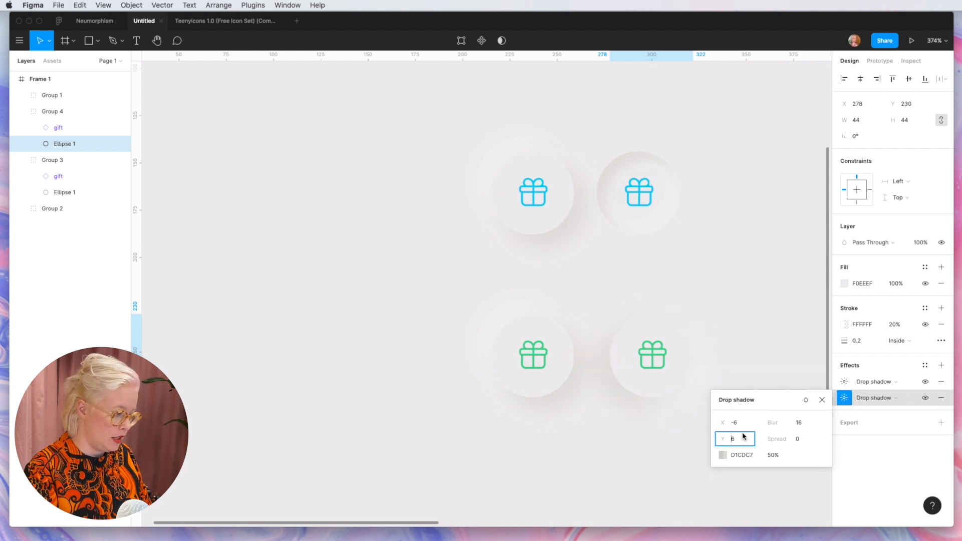
pyautogui.write('-6')
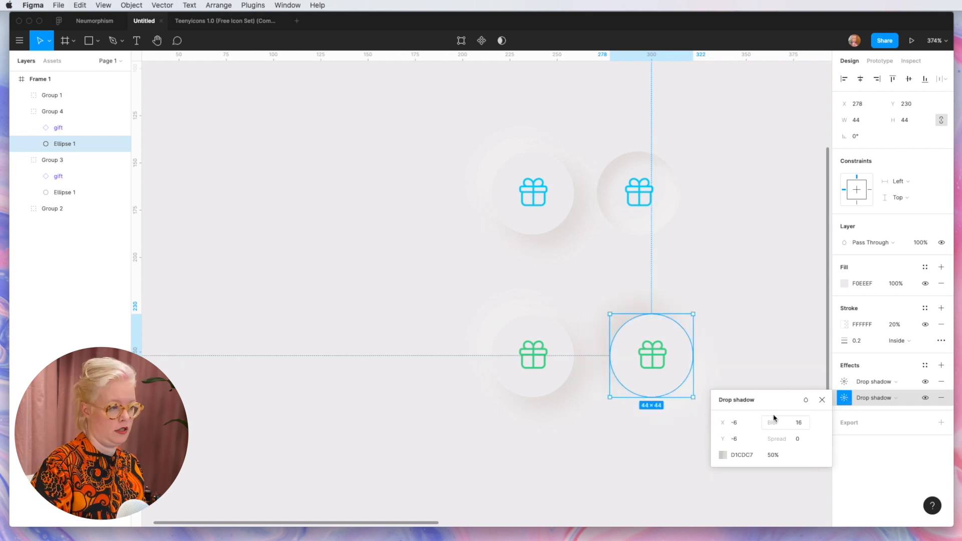
pyautogui.click(801, 422)
pyautogui.write('8')
pyautogui.press('Return')
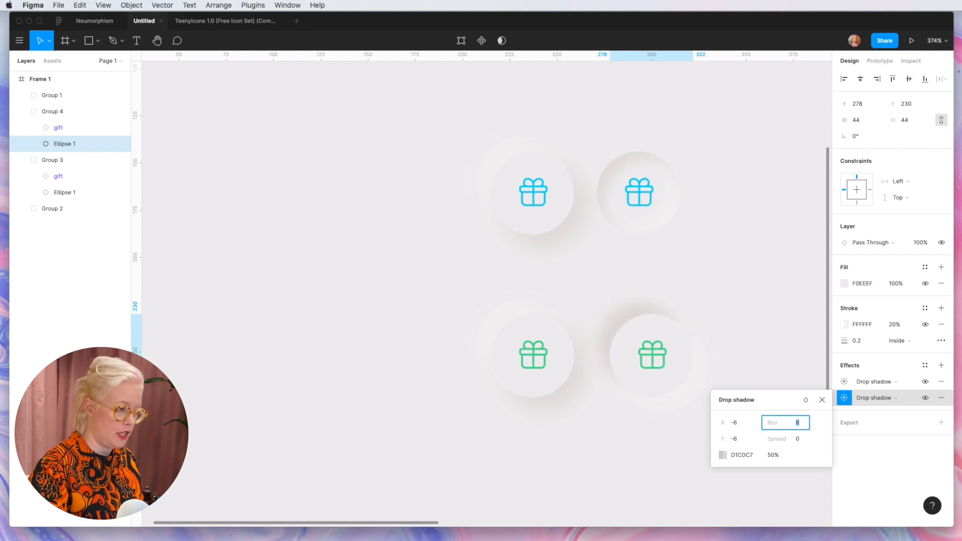
# Step: Move the second green button slightly away from the first green button and deselect it
pyautogui.click(487, 209)
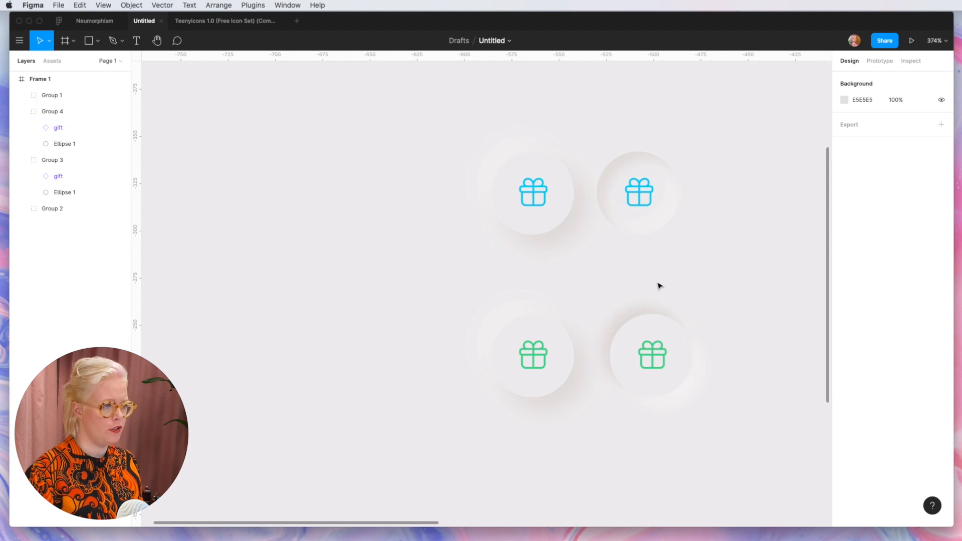
pyautogui.moveTo(655, 386); pyautogui.dragTo(677, 392)
pyautogui.click(686, 465)
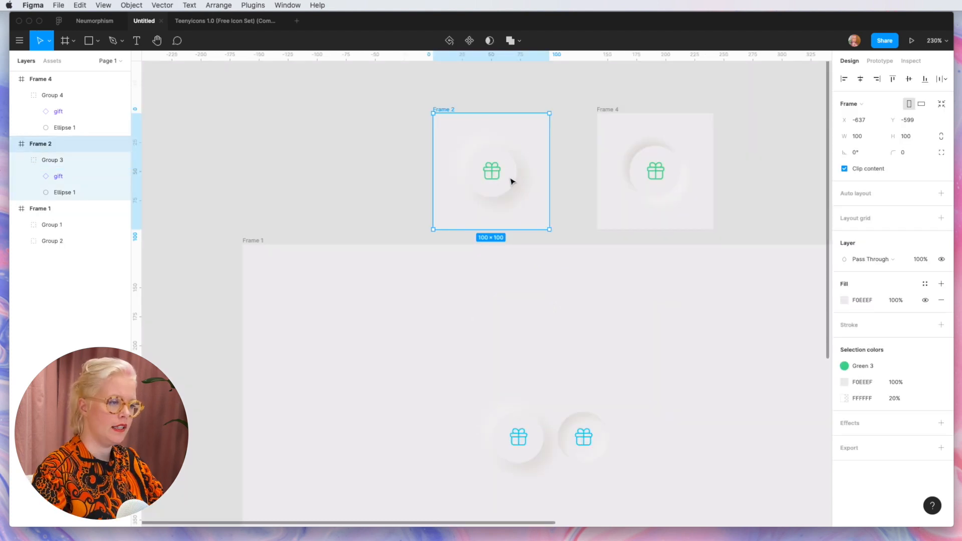
# Step: Link the raised green button in Frame 2 to Frame 4 with an on-click Smart animate interaction
pyautogui.click(511, 182)
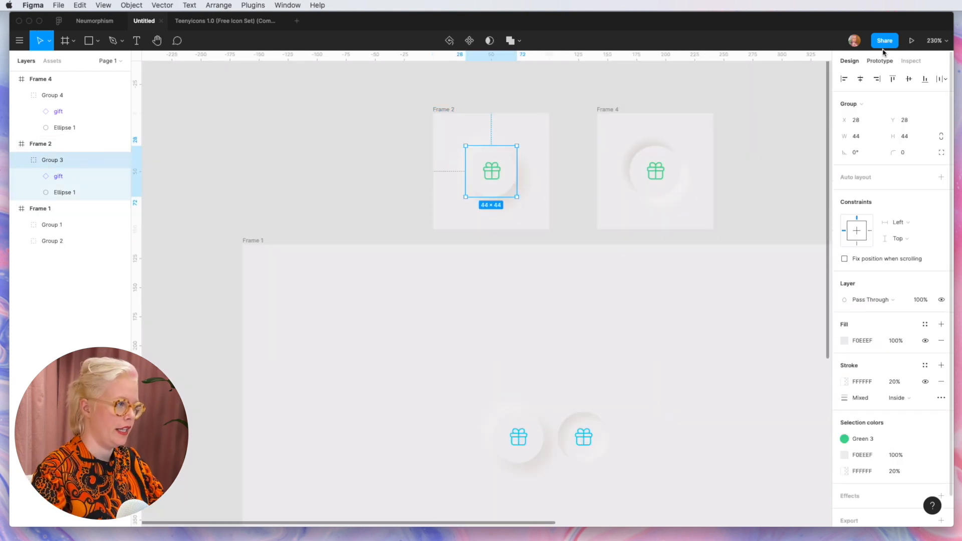
pyautogui.click(883, 60)
pyautogui.moveTo(516, 171); pyautogui.dragTo(625, 174)
pyautogui.click(740, 181)
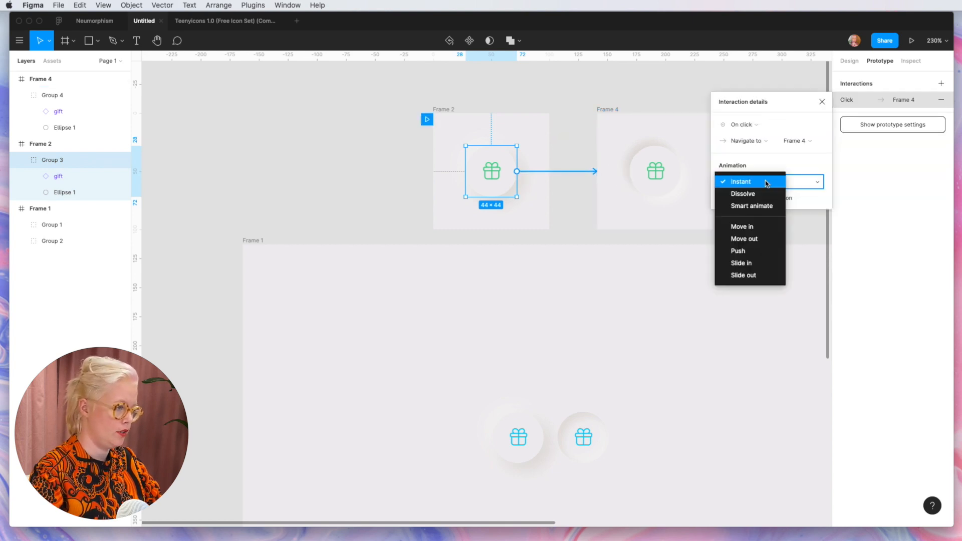
pyautogui.click(766, 207)
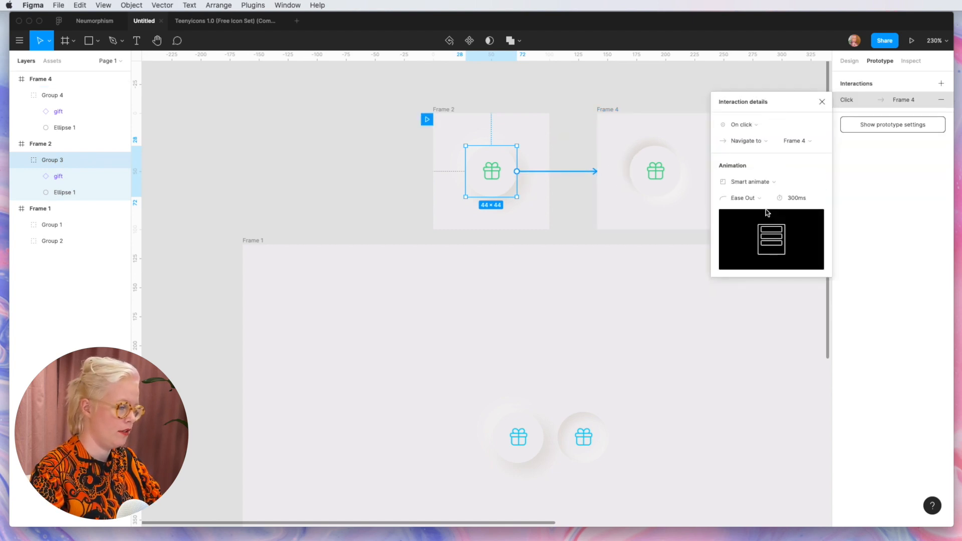
# Step: Link the green button in Frame 4 back to Frame 2 and test the button's transition in the prototype preview
pyautogui.click(659, 181)
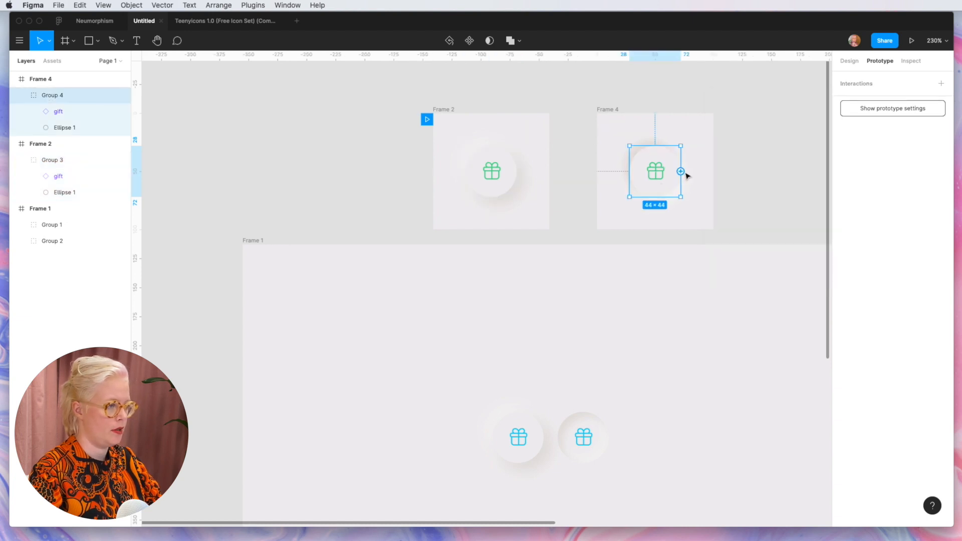
pyautogui.moveTo(680, 171); pyautogui.dragTo(509, 189)
pyautogui.press('alt+super+Return')
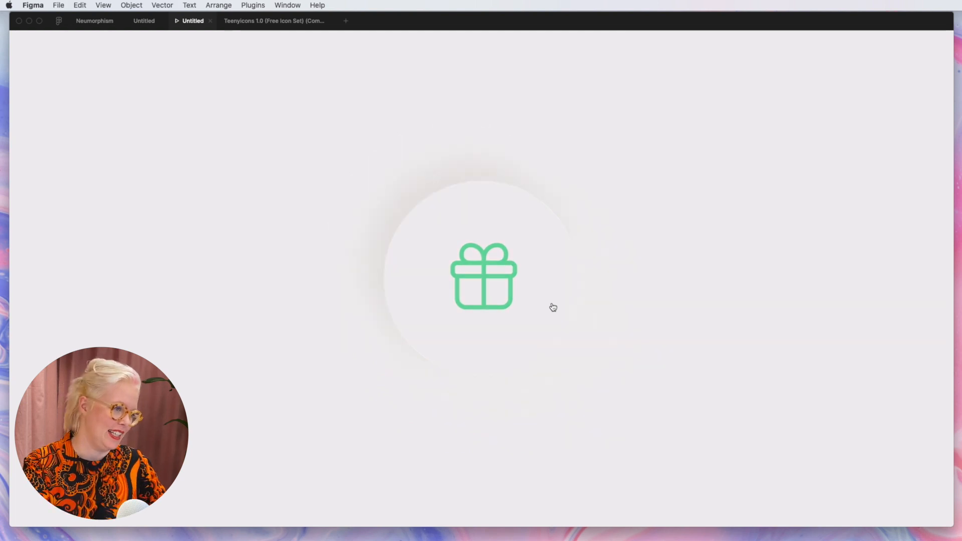
pyautogui.click(553, 307)
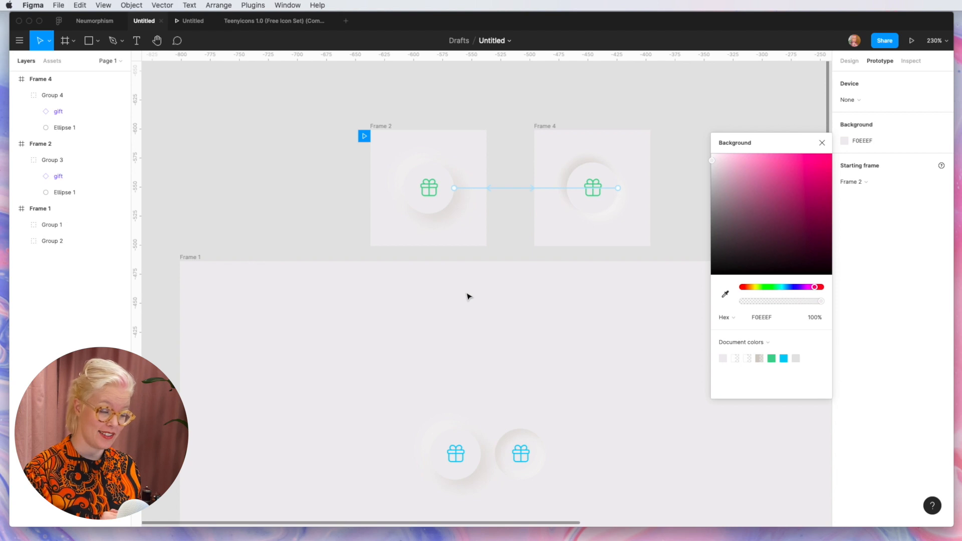
# Step: Save the two drop shadows of the circle in Frame 2 as a new effect style named Neumorphism
pyautogui.click(444, 203)
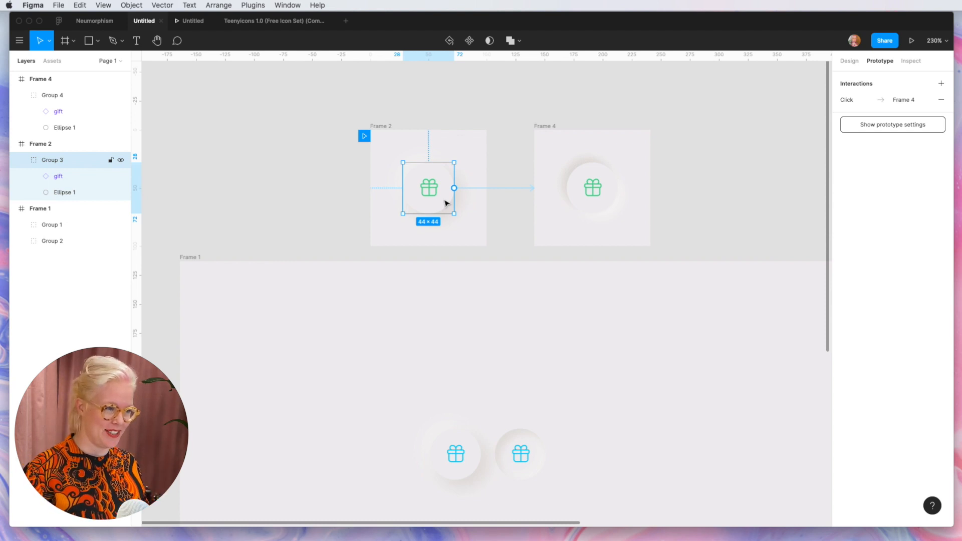
pyautogui.click(849, 60)
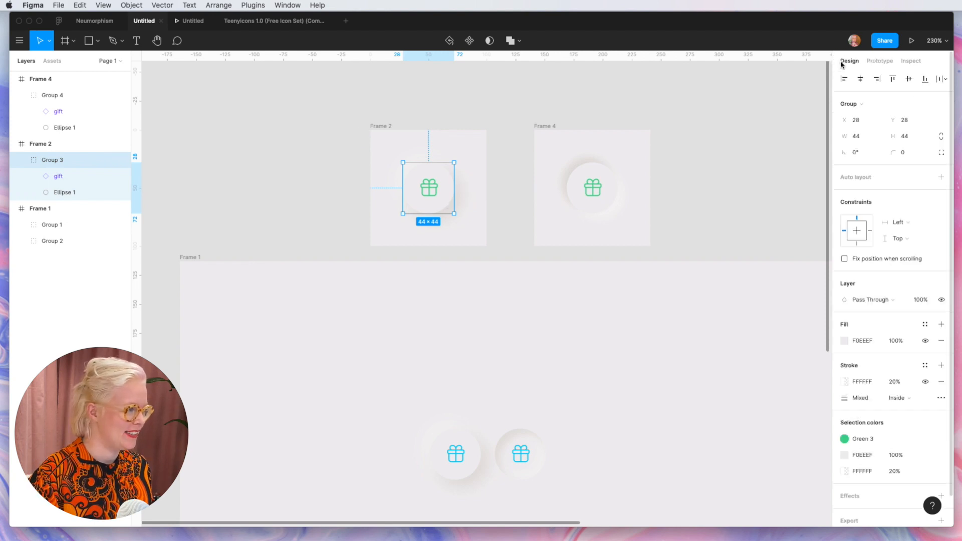
pyautogui.scroll(5, 438, 179)
pyautogui.doubleClick(455, 184)
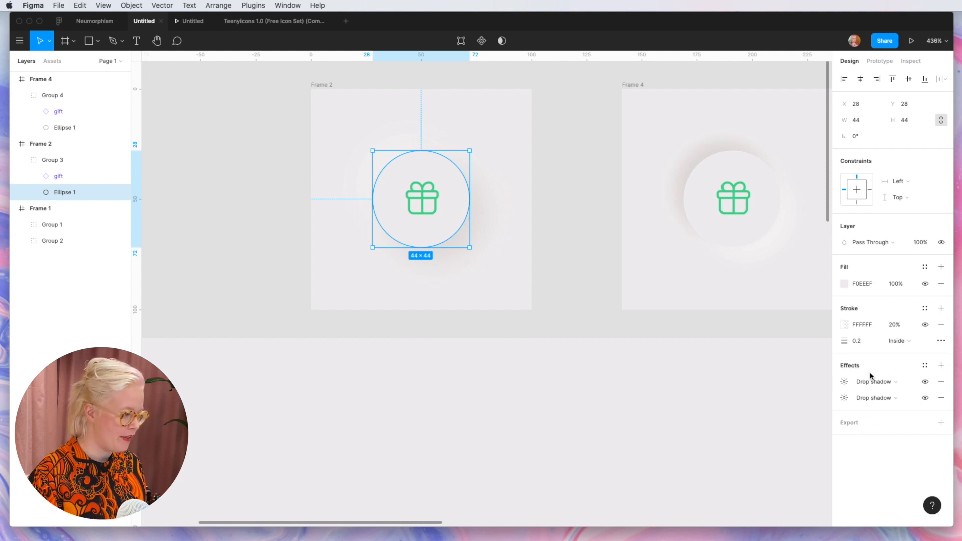
pyautogui.click(926, 369)
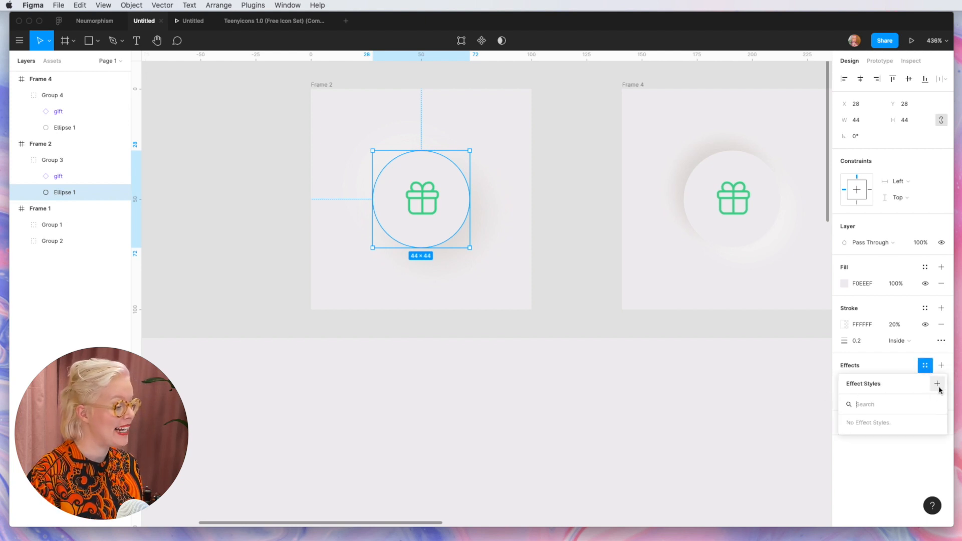
pyautogui.click(937, 384)
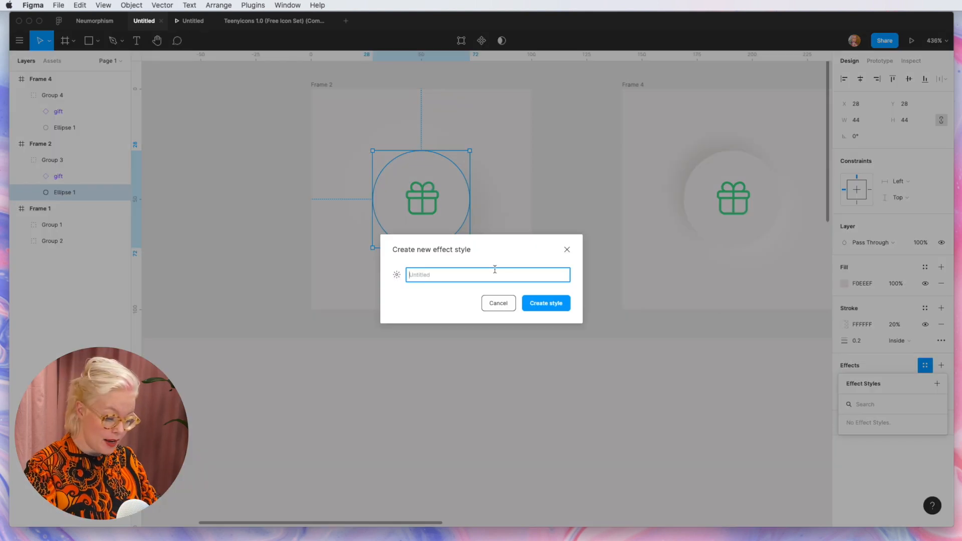
pyautogui.write('Neumorphis')
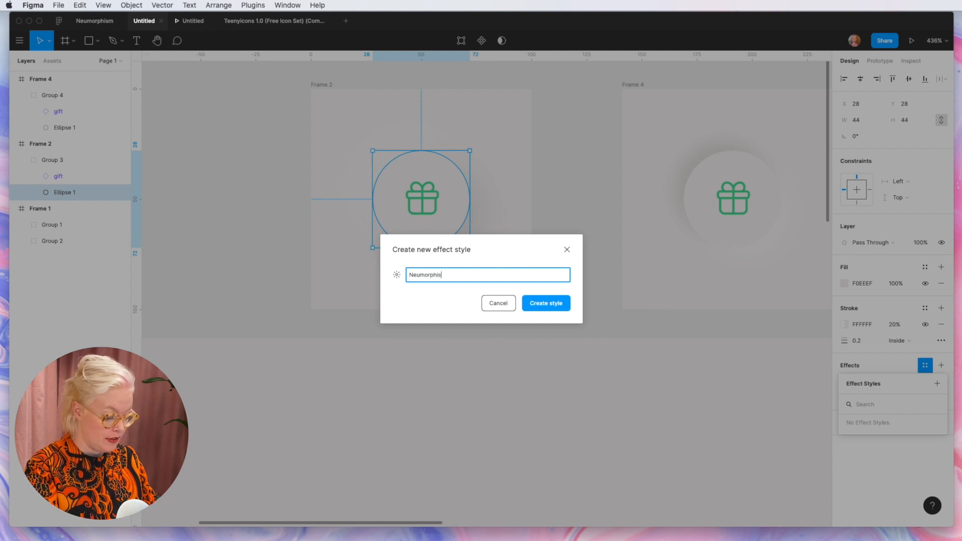
pyautogui.write('m')
pyautogui.press('Return')
# Step: Save the two drop shadows of the circle in Frame 4 as a new effect style named Indented
pyautogui.click(714, 232)
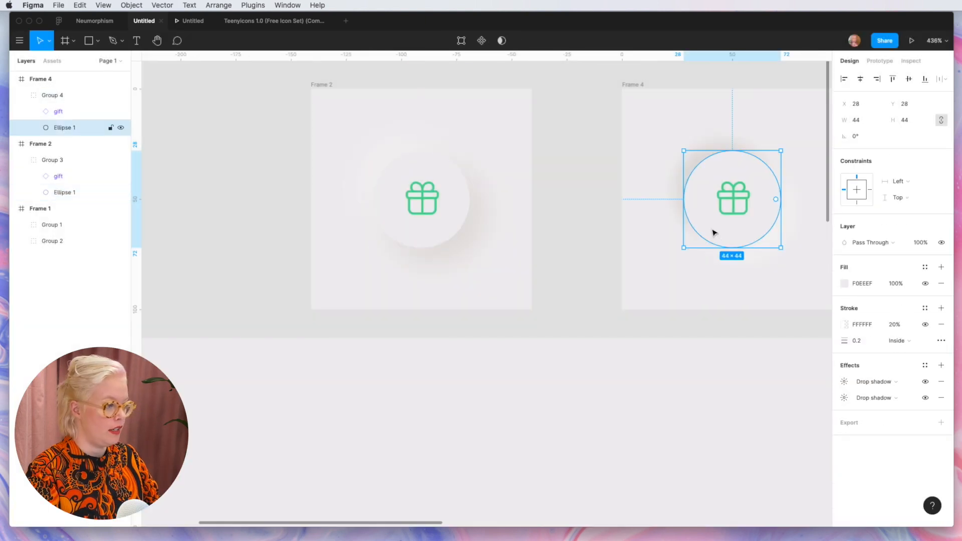
pyautogui.click(924, 365)
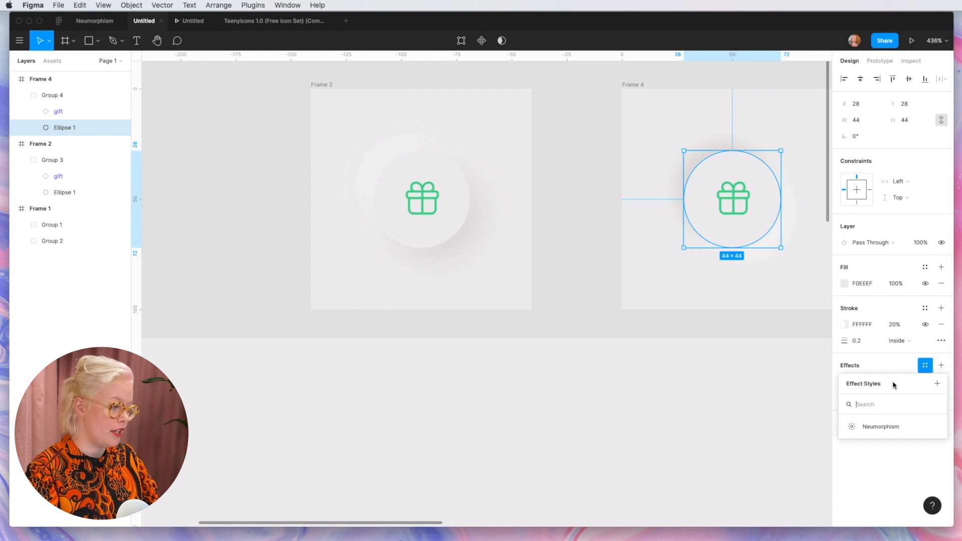
pyautogui.click(936, 383)
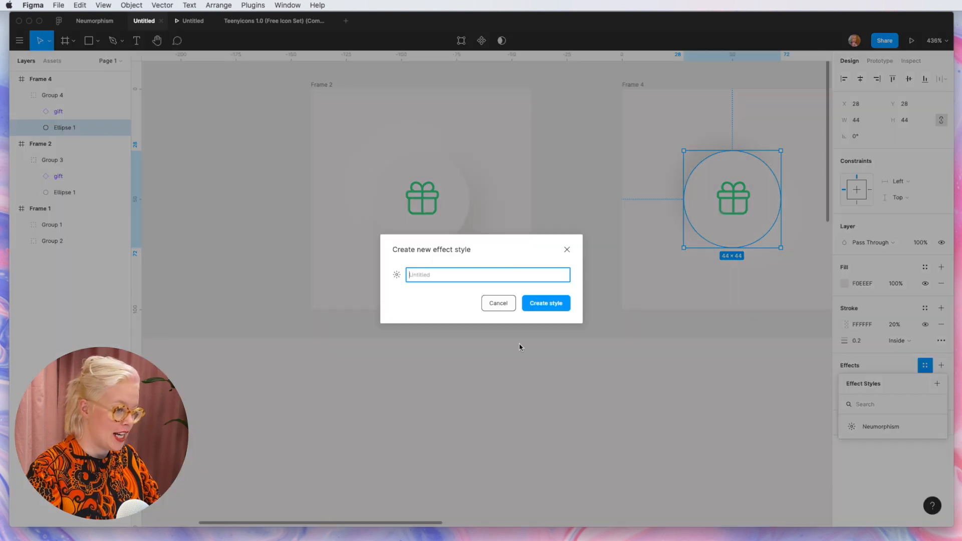
pyautogui.write('Indented')
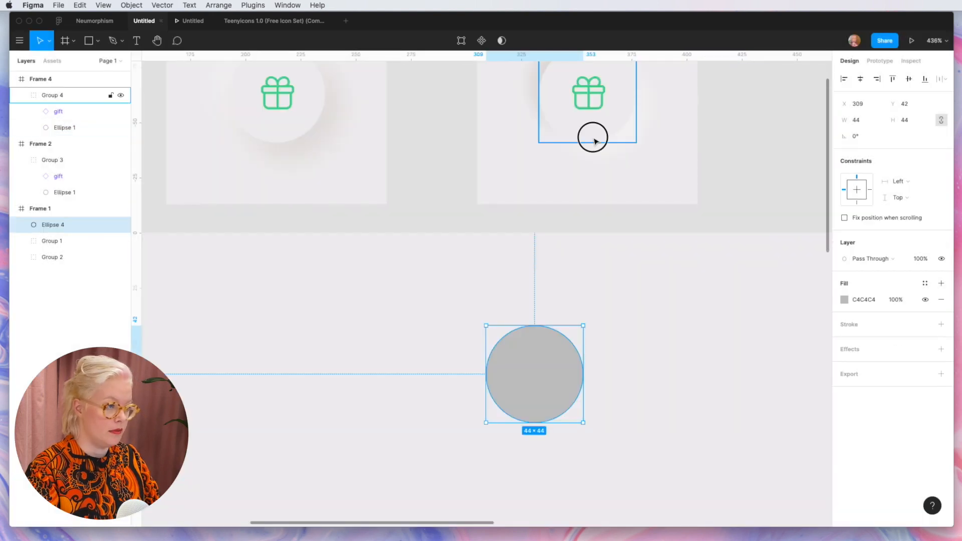
# Step: Save the fill of the circle in Frame 4 as a new color style named Vanilla
pyautogui.click(594, 136)
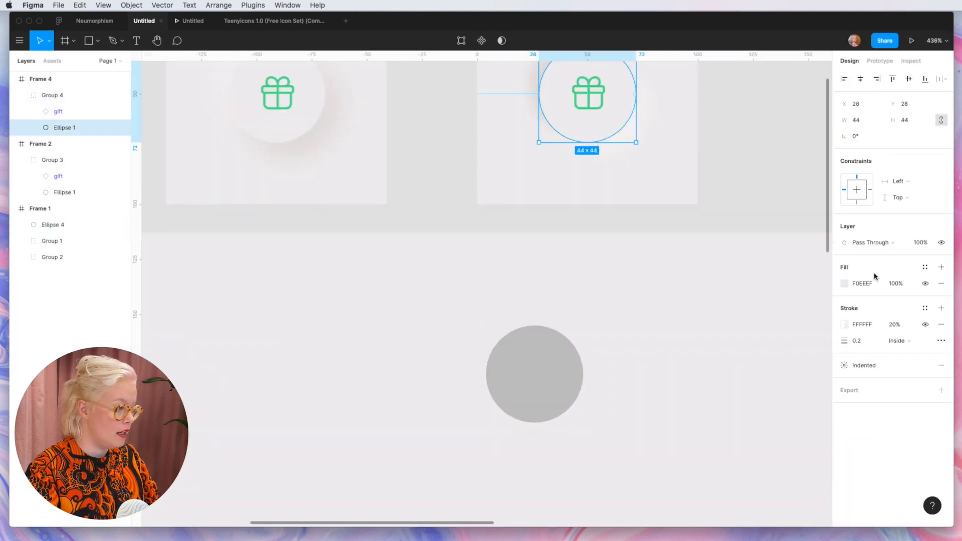
pyautogui.click(926, 269)
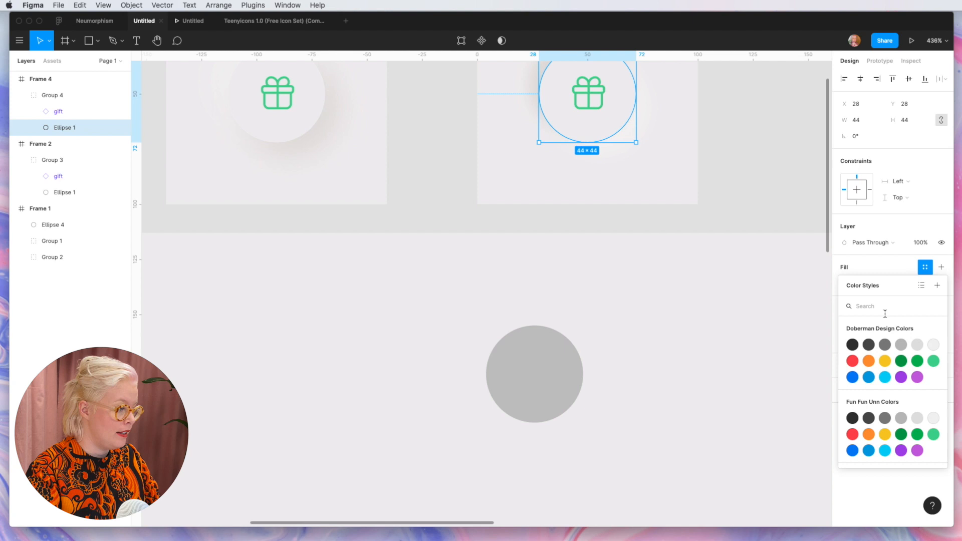
pyautogui.click(937, 285)
pyautogui.write('V')
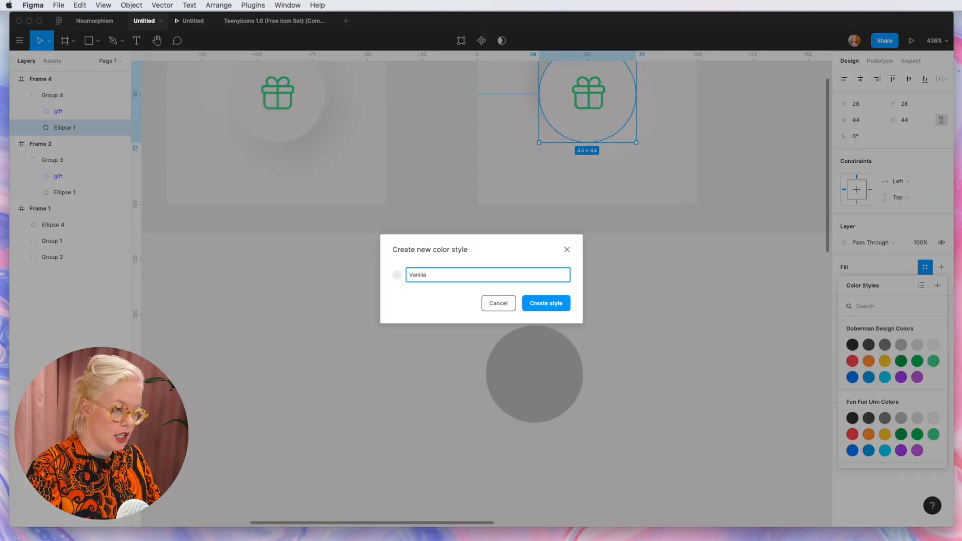
pyautogui.write('anilla')
pyautogui.press('Return')
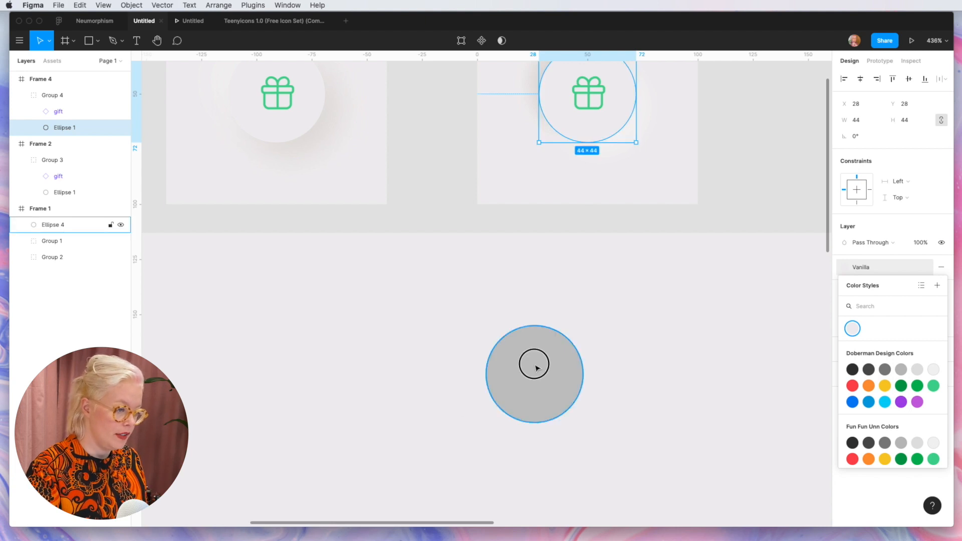
# Step: Apply the Vanilla color style and the Neumorphism effect style to the plain grey circle in Frame 1
pyautogui.click(535, 368)
pyautogui.click(925, 283)
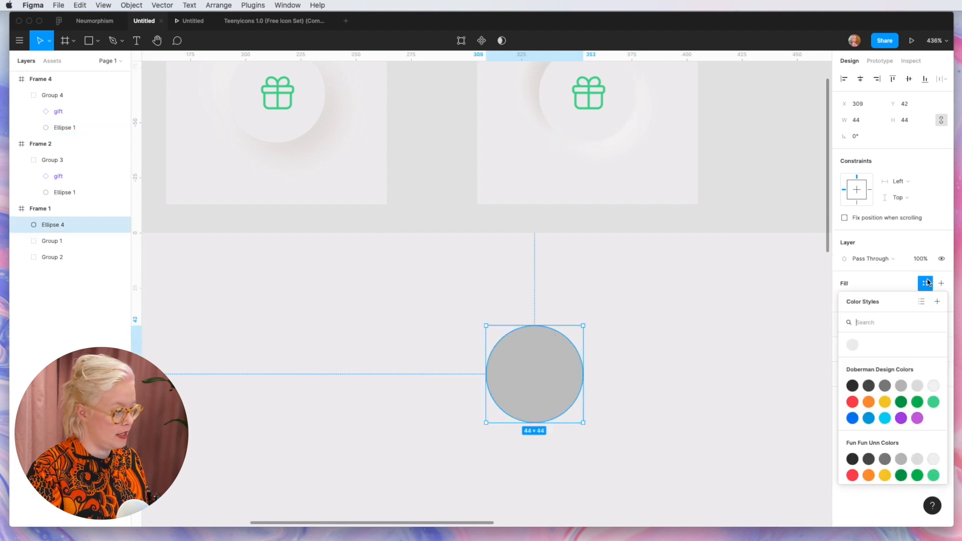
pyautogui.click(861, 344)
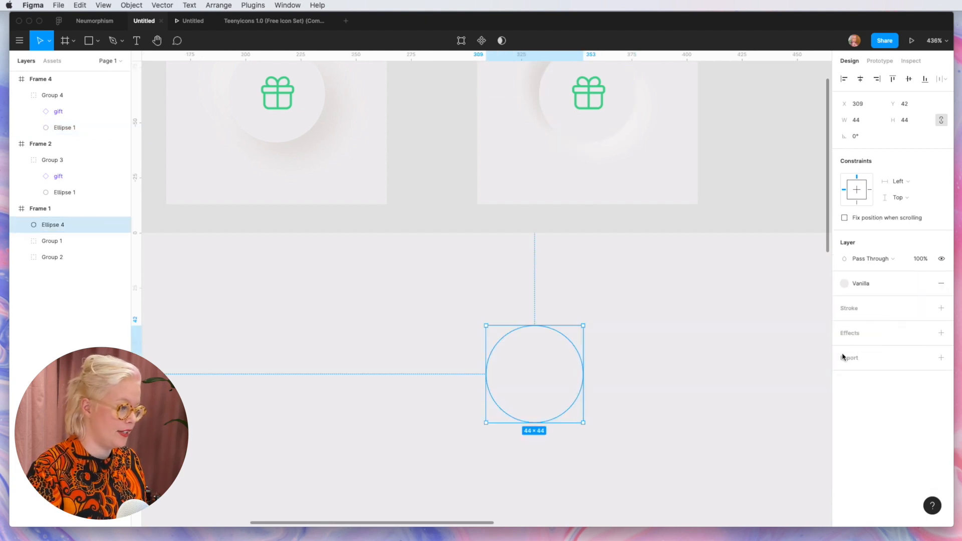
pyautogui.click(925, 334)
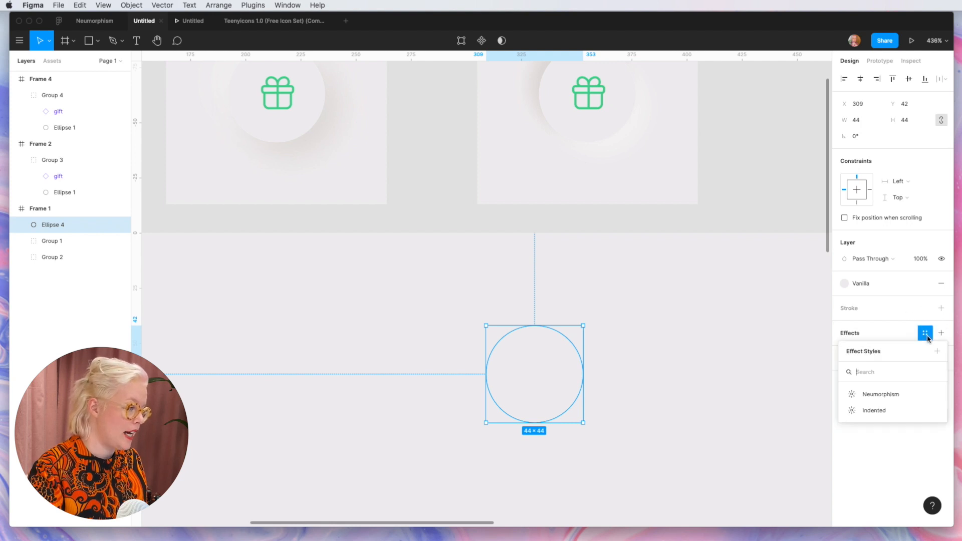
pyautogui.click(884, 397)
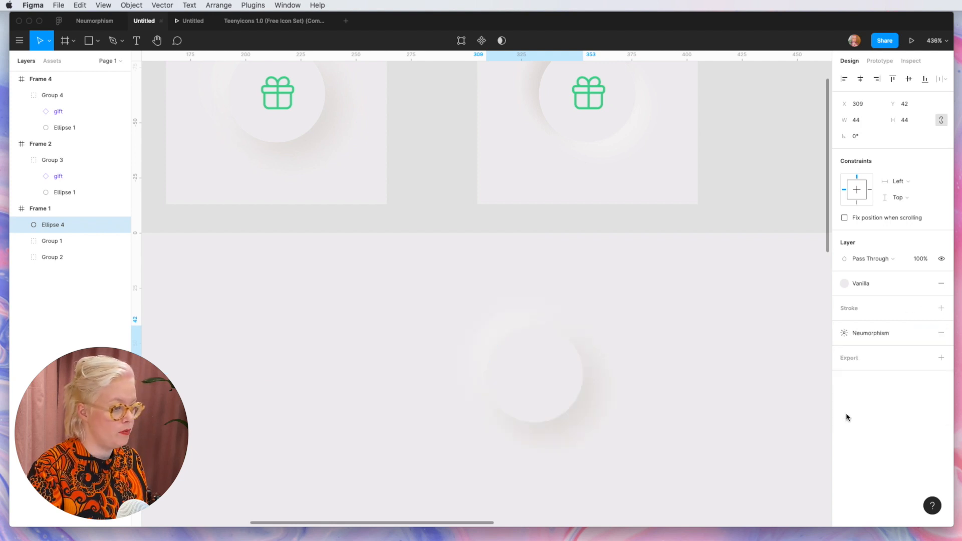
pyautogui.click(710, 487)
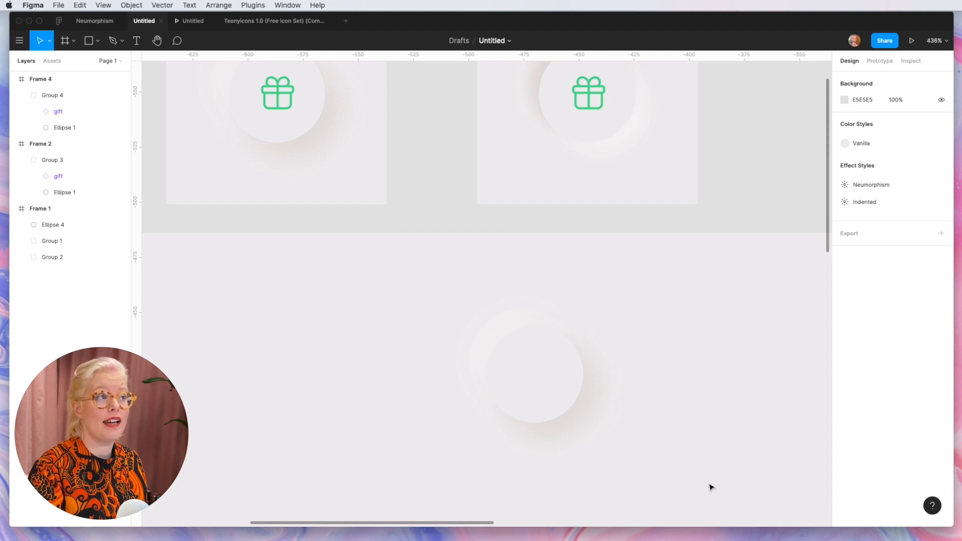
# Step: Switch the effect style of the plain circle in Frame 1 to Indented and deselect it
pyautogui.click(560, 381)
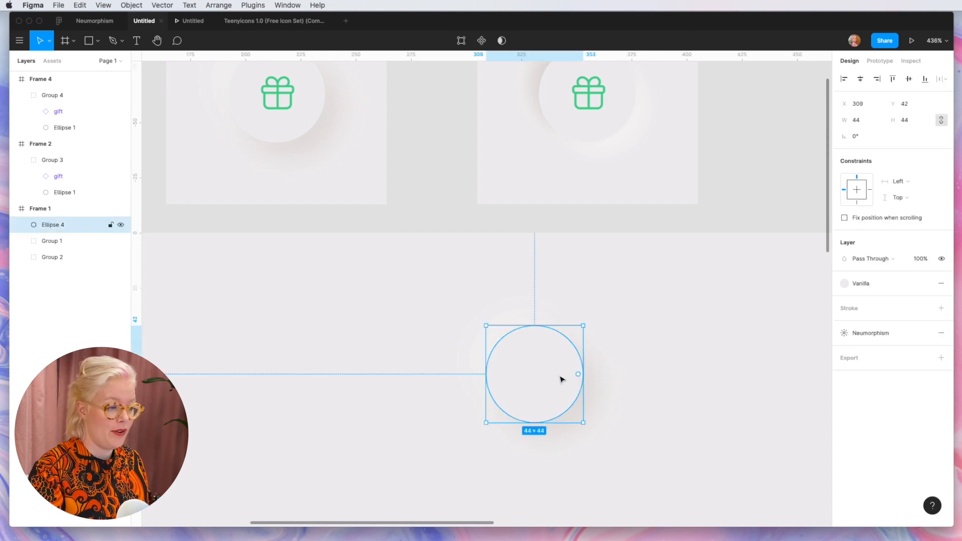
pyautogui.click(888, 334)
pyautogui.click(879, 410)
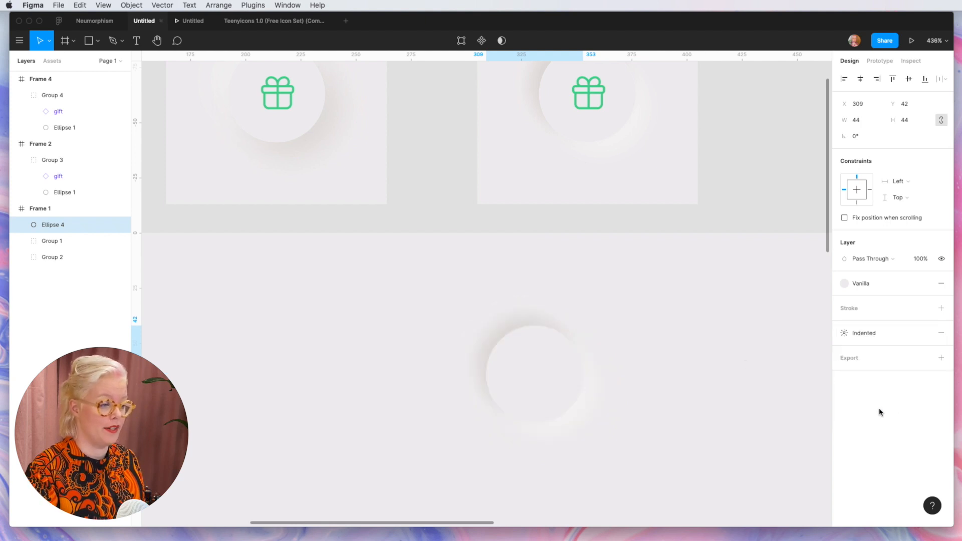
pyautogui.click(783, 449)
# Step: Save the effects of the circle in the pressed blue gift button as a new effect style named Curved indent
pyautogui.hotkey('shift', '1')
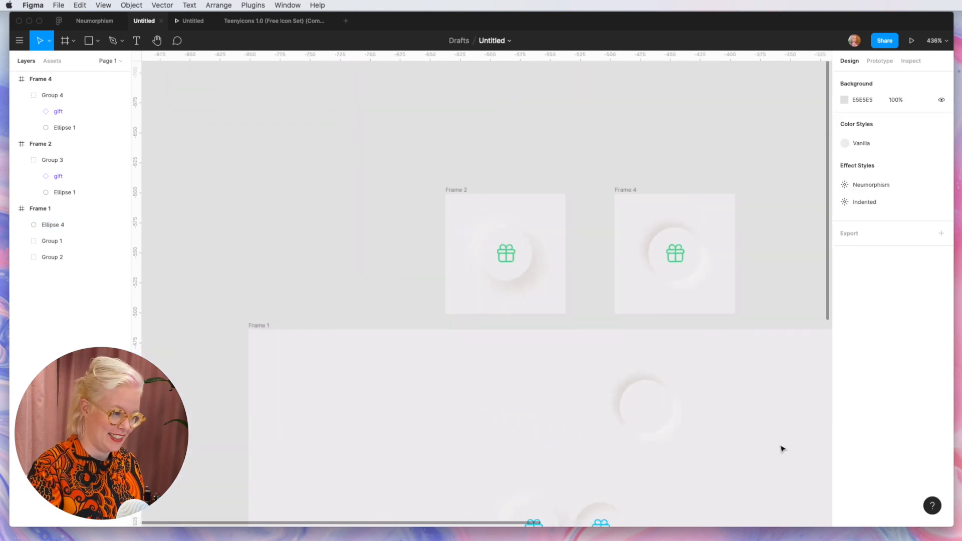
pyautogui.scroll(-5, 783, 449)
pyautogui.hscroll(2, 782, 448)
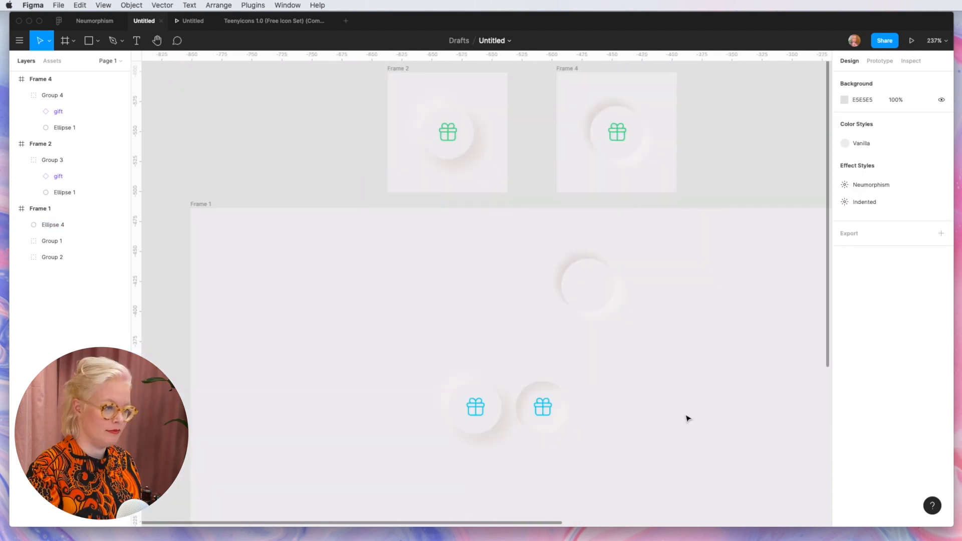
pyautogui.click(562, 399)
pyautogui.scroll(5, 562, 399)
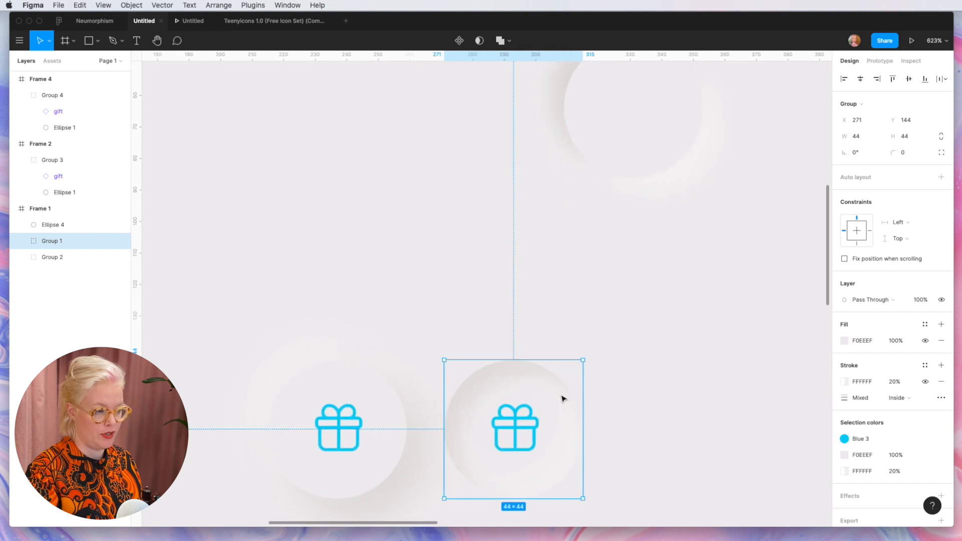
pyautogui.doubleClick(562, 398)
pyautogui.click(924, 365)
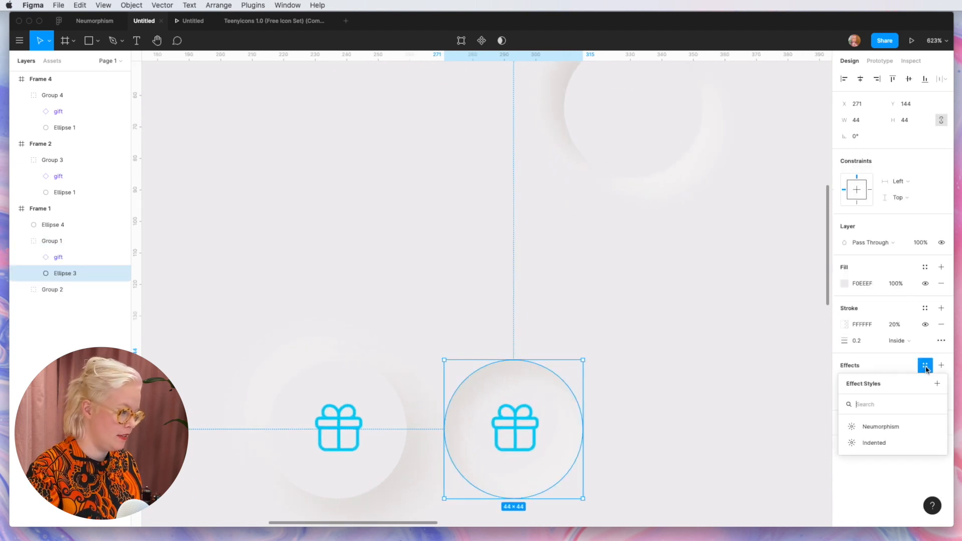
pyautogui.click(936, 383)
pyautogui.write('Cur')
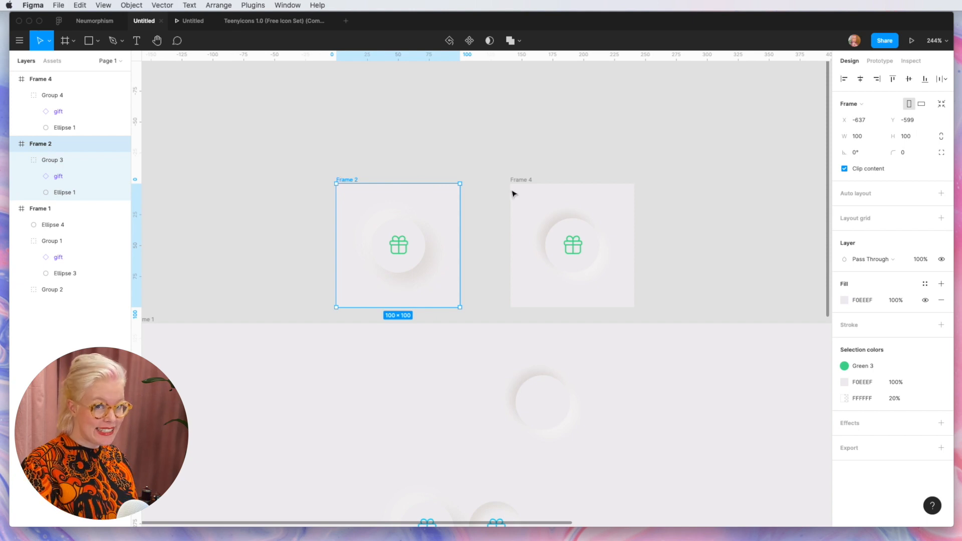
# Step: Duplicate Frame 2 and Frame 4 together and place the copies directly above the originals
pyautogui.keyDown('shift'); pyautogui.click(519, 189); pyautogui.keyUp('shift')
pyautogui.scroll(3, 526, 184)
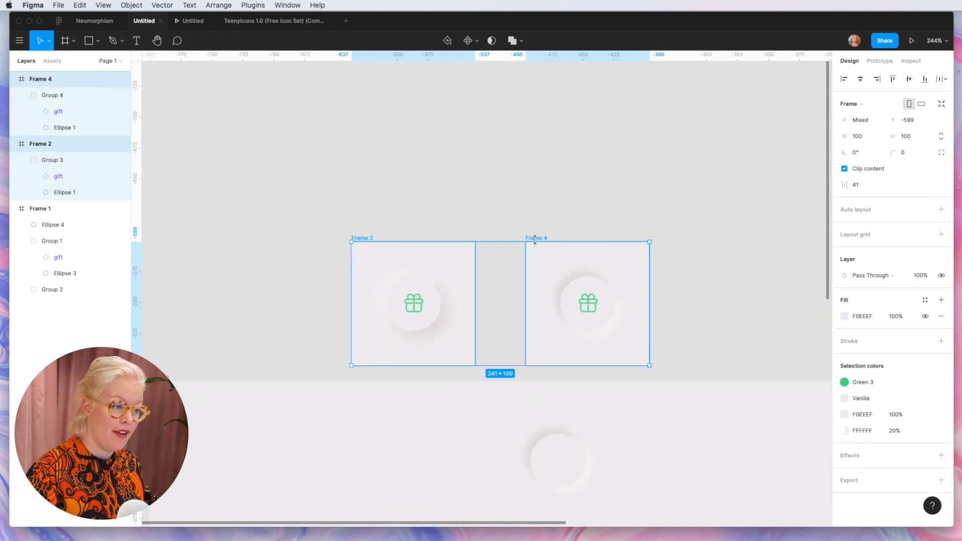
pyautogui.moveTo(538, 240); pyautogui.dragTo(537, 100)
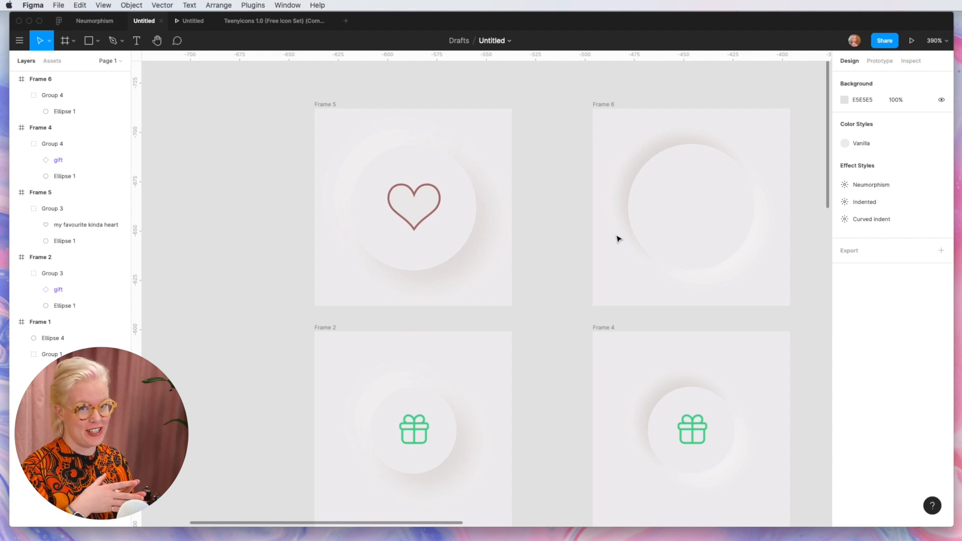
# Step: Copy the heart from Frame 5 into Frame 6 and fill the copy with A67778 sampled from the canvas
pyautogui.click(436, 210)
pyautogui.click(435, 212)
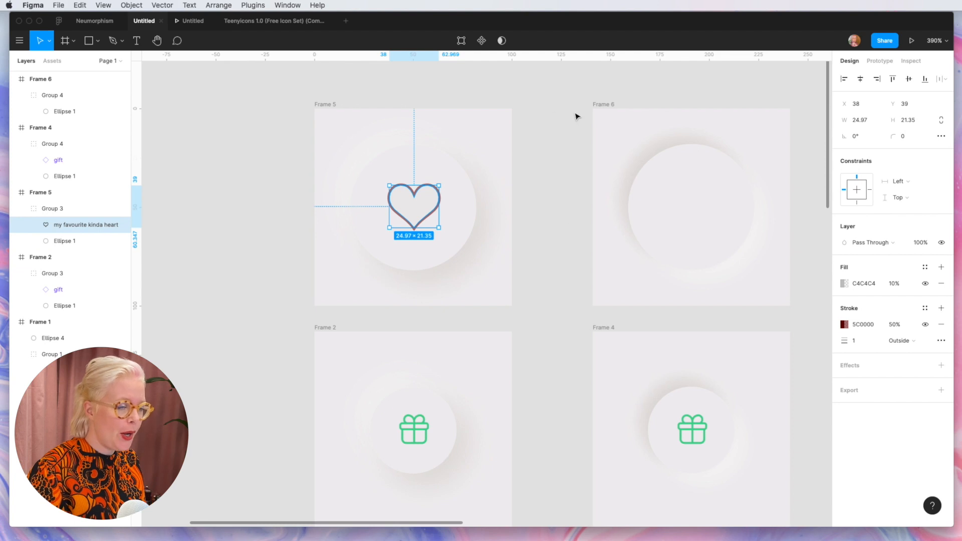
pyautogui.click(604, 111)
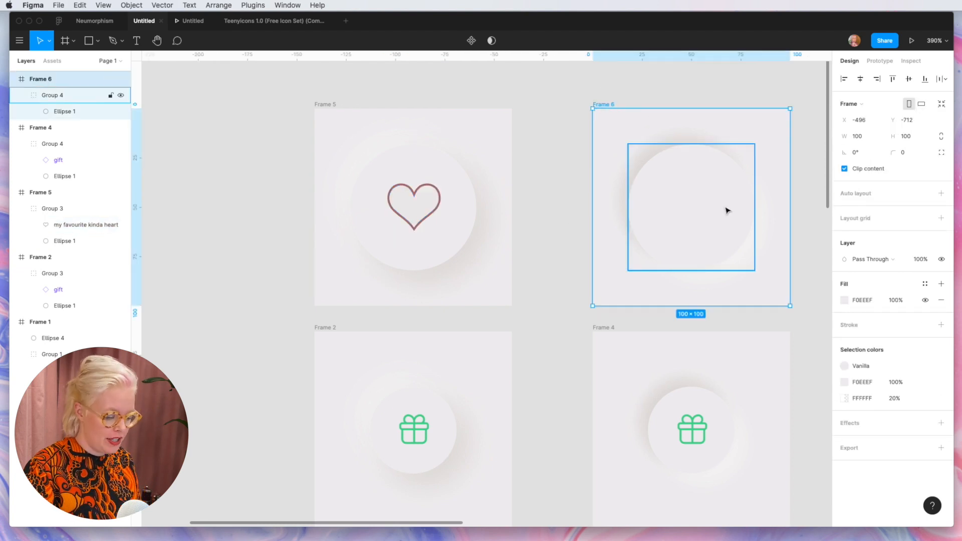
pyautogui.press('super+v')
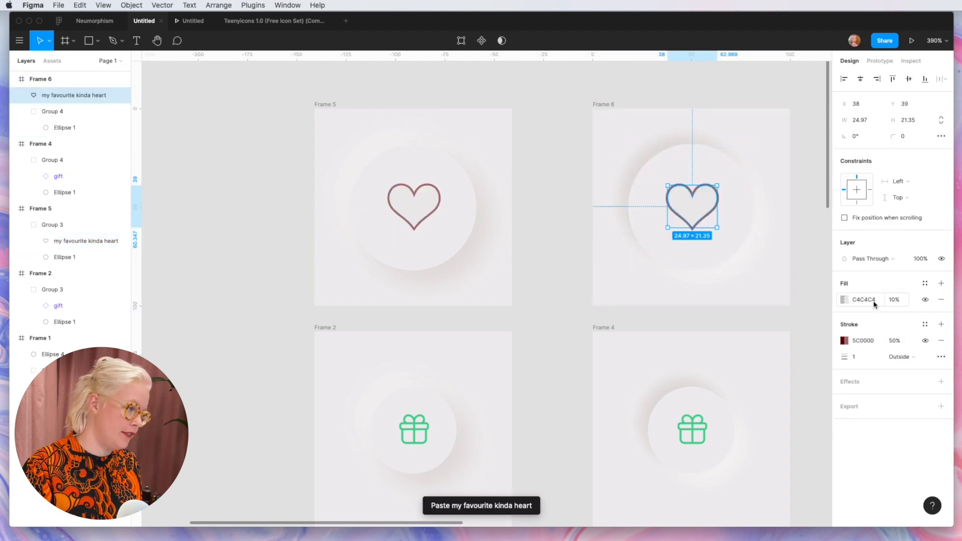
pyautogui.click(844, 300)
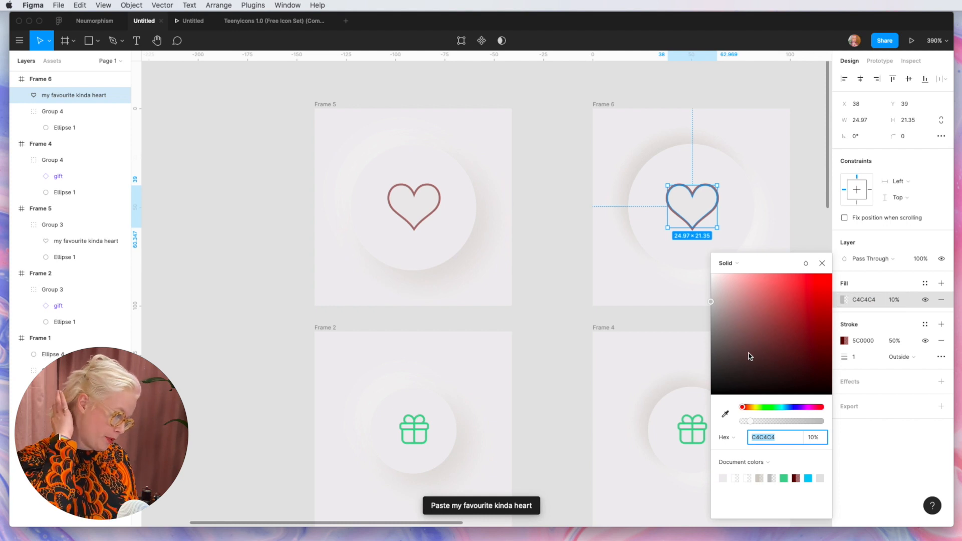
pyautogui.click(724, 414)
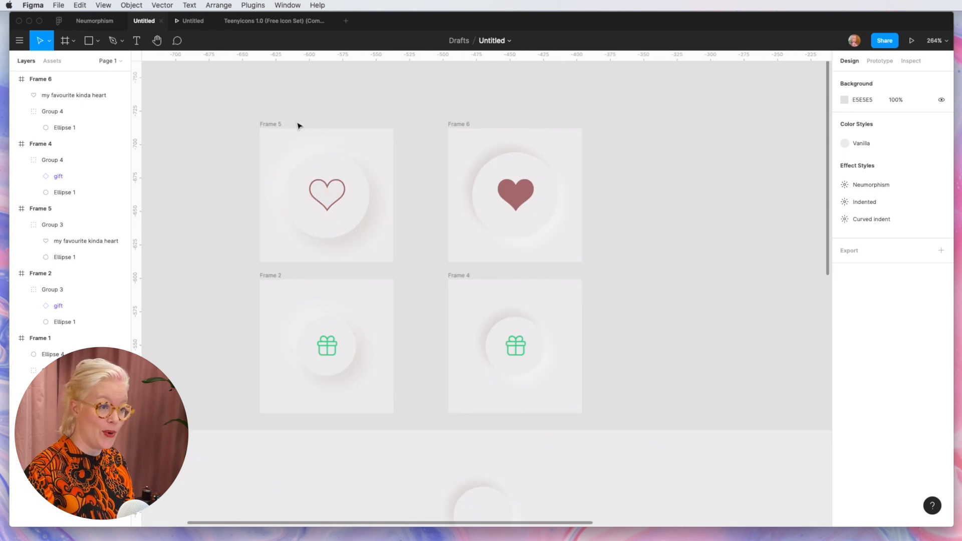
# Step: Duplicate Frame 5 to the right of Frame 6 and fill the copy's heart with the document color A67778
pyautogui.moveTo(272, 122); pyautogui.dragTo(621, 125)
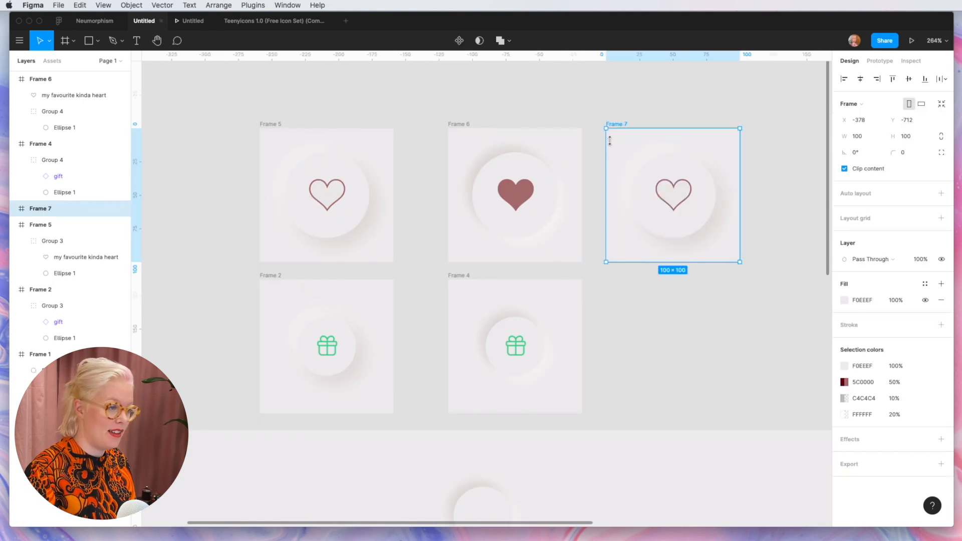
pyautogui.doubleClick(680, 208)
pyautogui.click(842, 286)
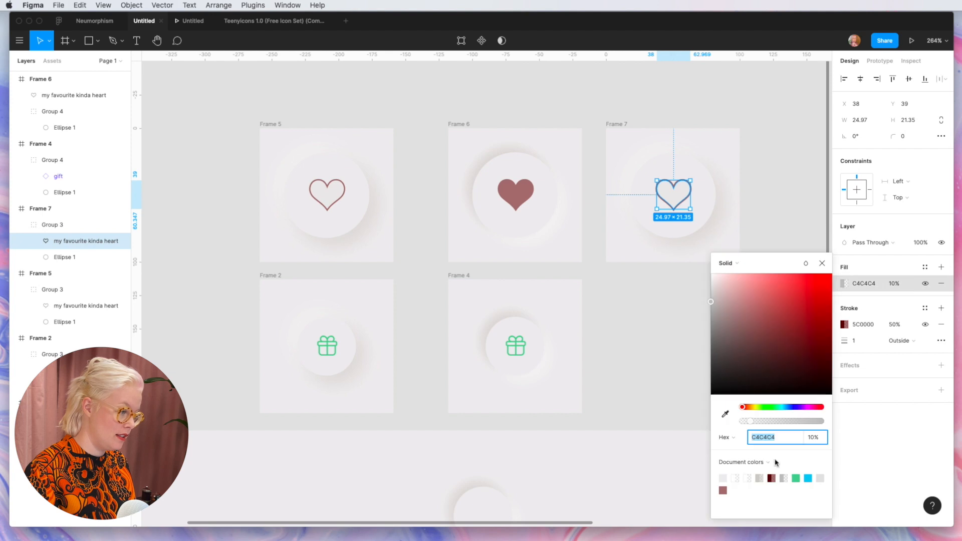
pyautogui.click(722, 490)
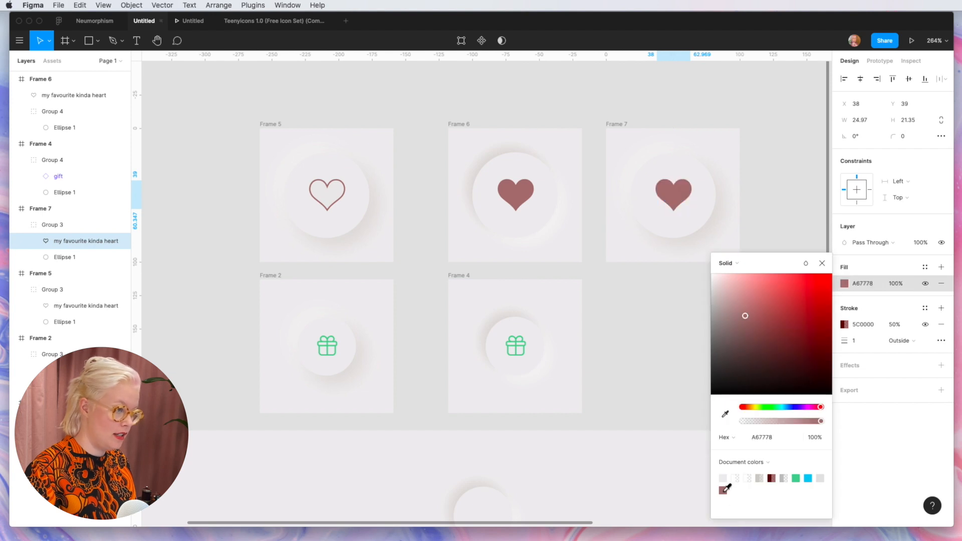
pyautogui.click(764, 163)
pyautogui.click(772, 176)
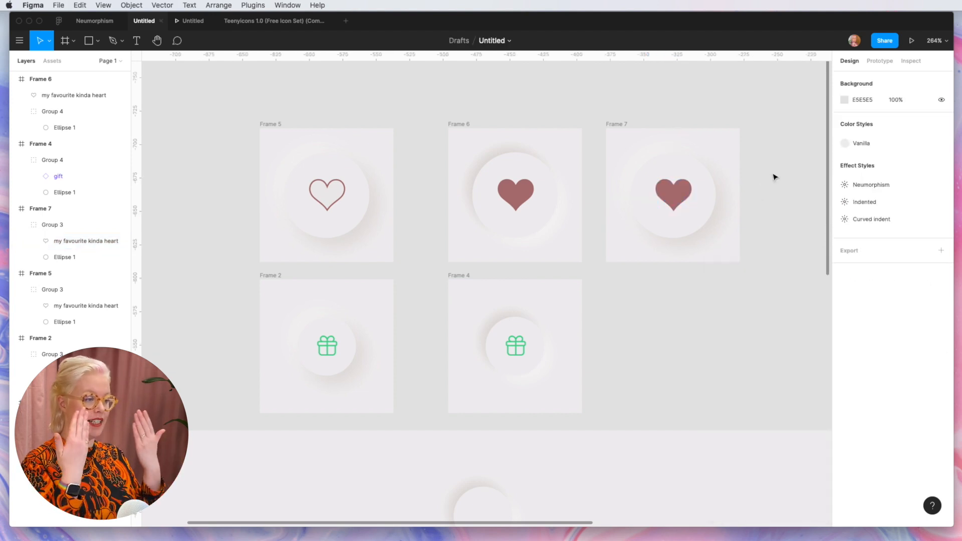
# Step: Duplicate Frame 6 to the right of Frame 7 and hide the fill of the copy's heart
pyautogui.hscroll(3, 728, 123)
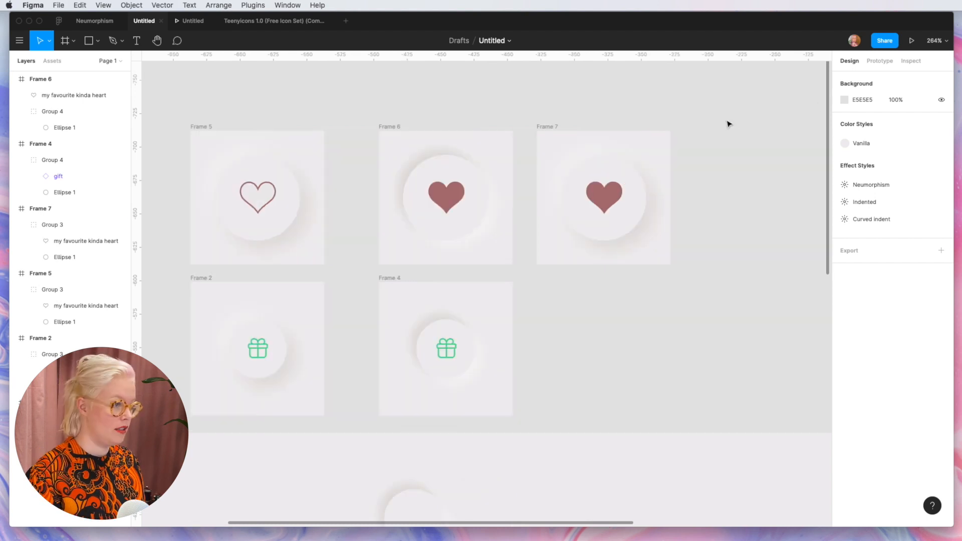
pyautogui.click(377, 131)
pyautogui.moveTo(376, 131); pyautogui.dragTo(694, 129)
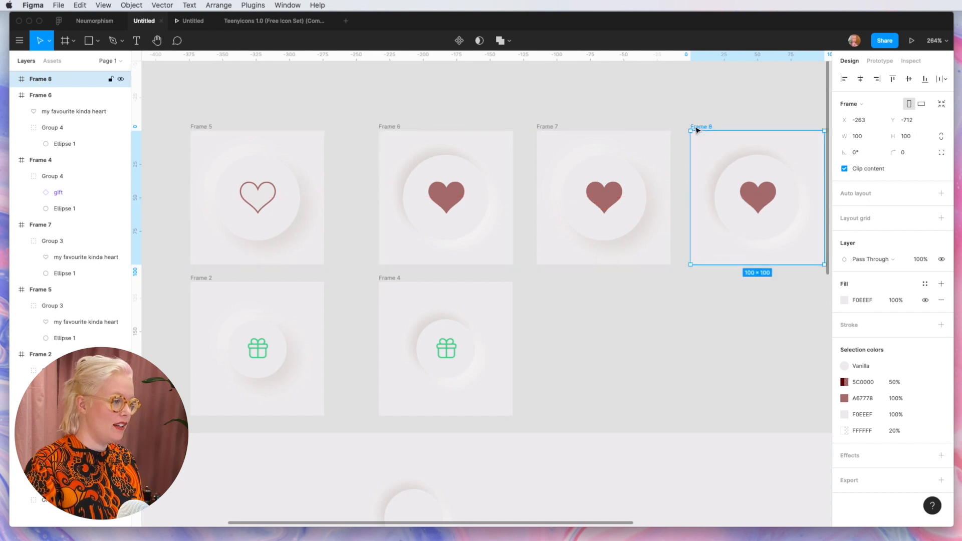
pyautogui.click(747, 188)
pyautogui.click(925, 301)
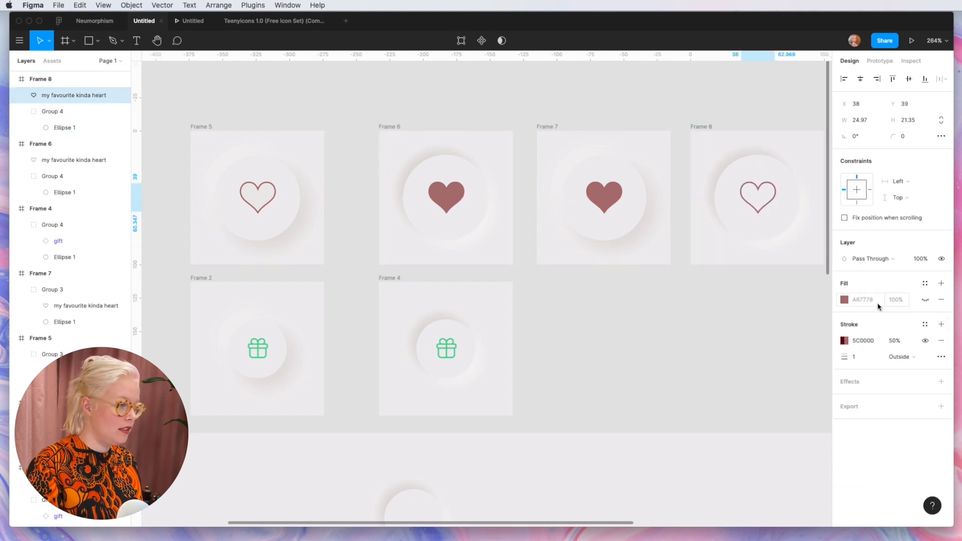
pyautogui.click(689, 335)
# Step: Remove the Frame 6 button's prototype link to Frame 5 and connect the button to Frame 7 instead
pyautogui.click(275, 216)
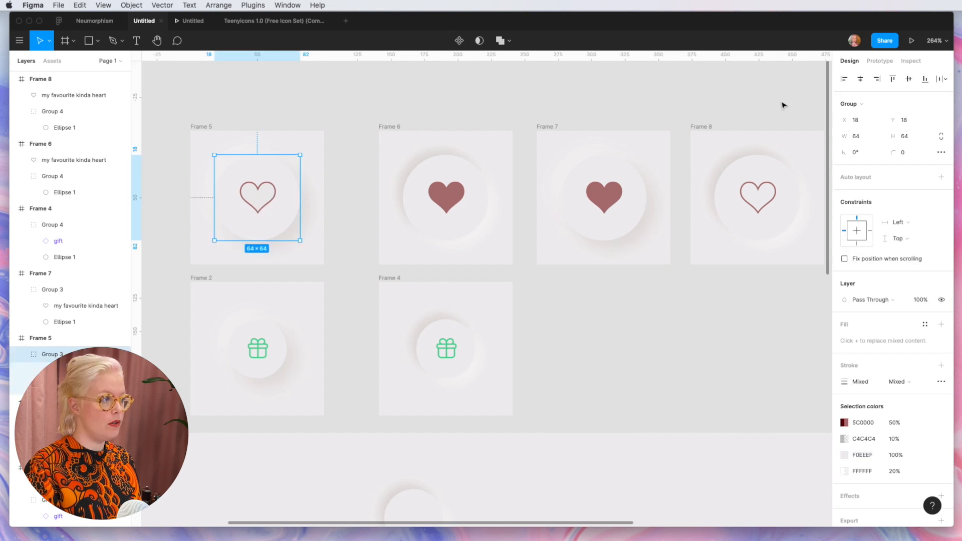
pyautogui.click(880, 61)
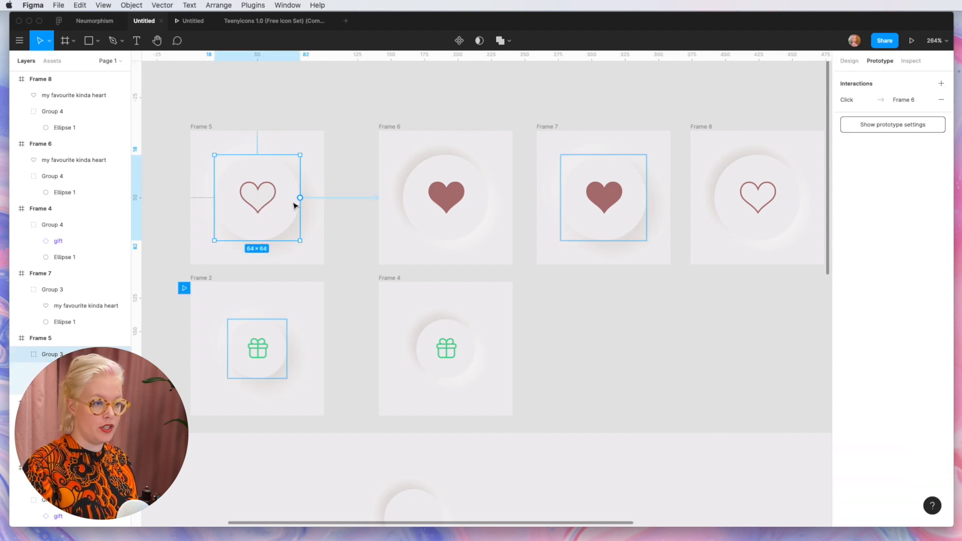
pyautogui.click(458, 210)
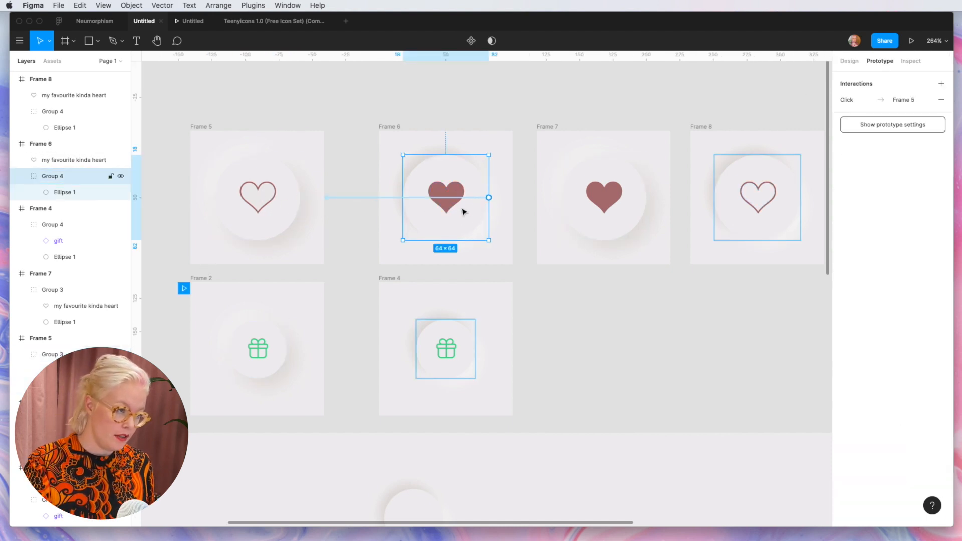
pyautogui.click(941, 100)
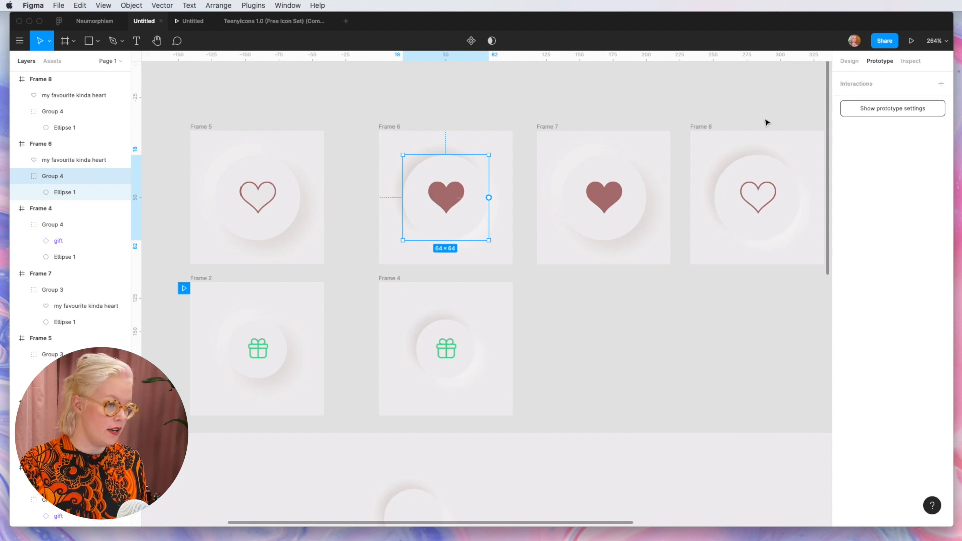
pyautogui.moveTo(489, 197); pyautogui.dragTo(584, 200)
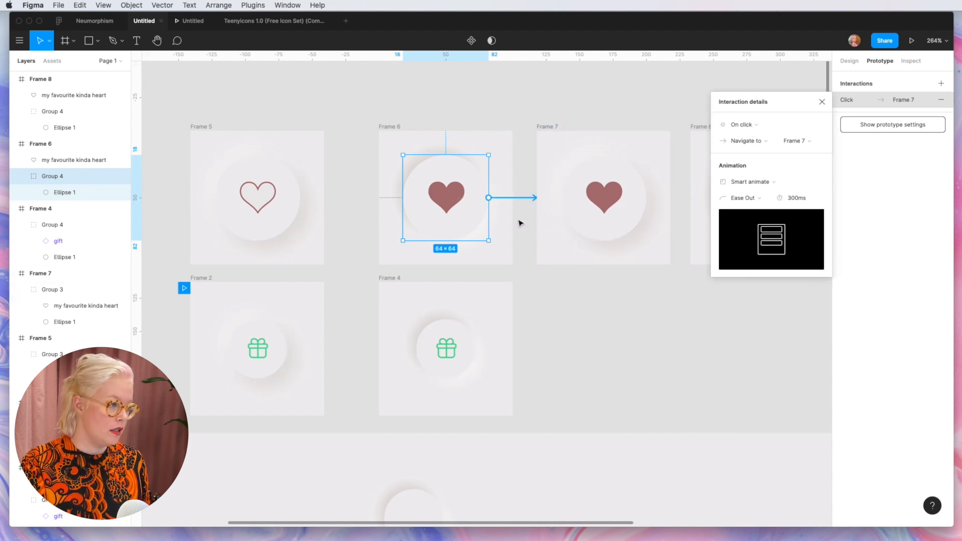
# Step: Set the Frame 5 button's interaction trigger to While pressing and the Frame 6 button's trigger to Mouse up
pyautogui.click(250, 200)
pyautogui.click(741, 124)
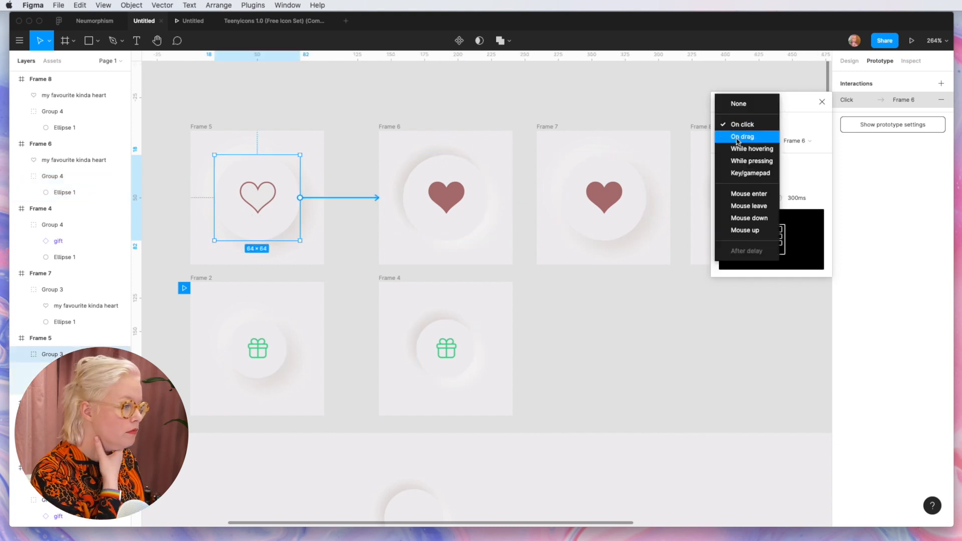
pyautogui.click(737, 161)
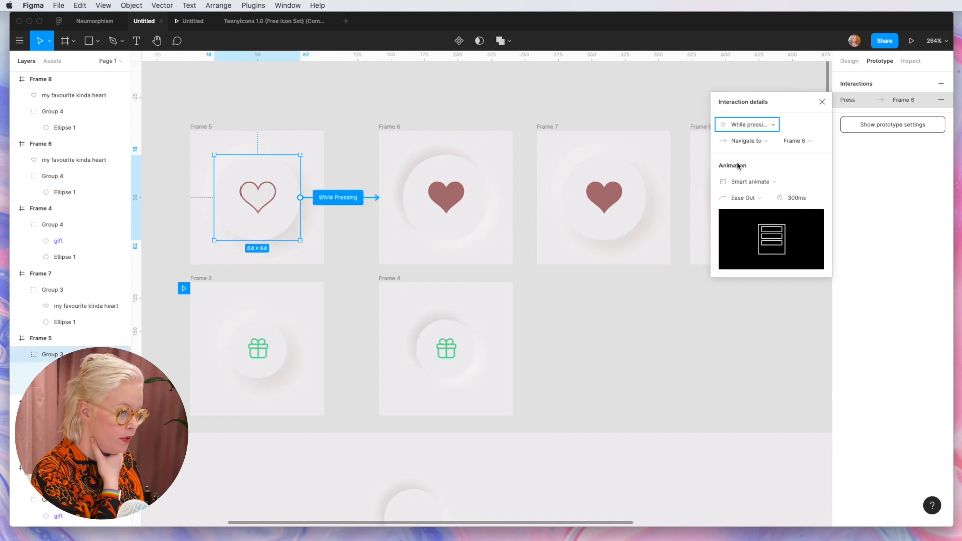
pyautogui.click(431, 232)
pyautogui.click(746, 125)
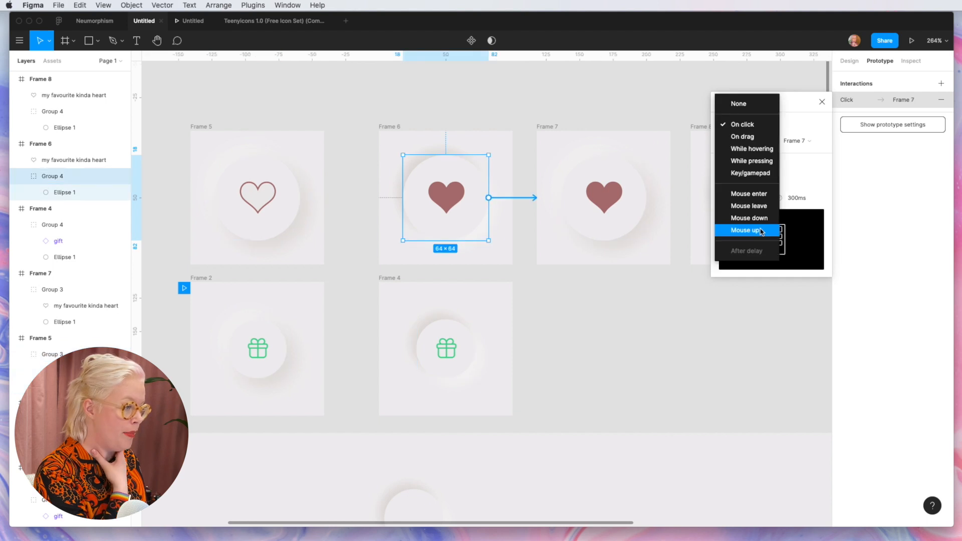
pyautogui.click(764, 231)
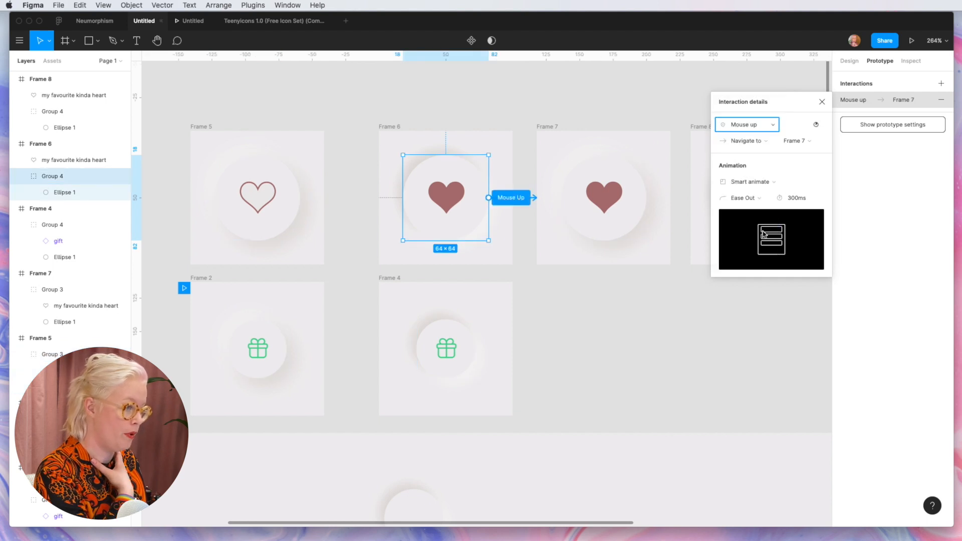
# Step: Replace the Frame 7 button's prototype link to Frame 6 with one to Frame 8, using the While pressing trigger
pyautogui.hscroll(2, 529, 209)
pyautogui.click(530, 209)
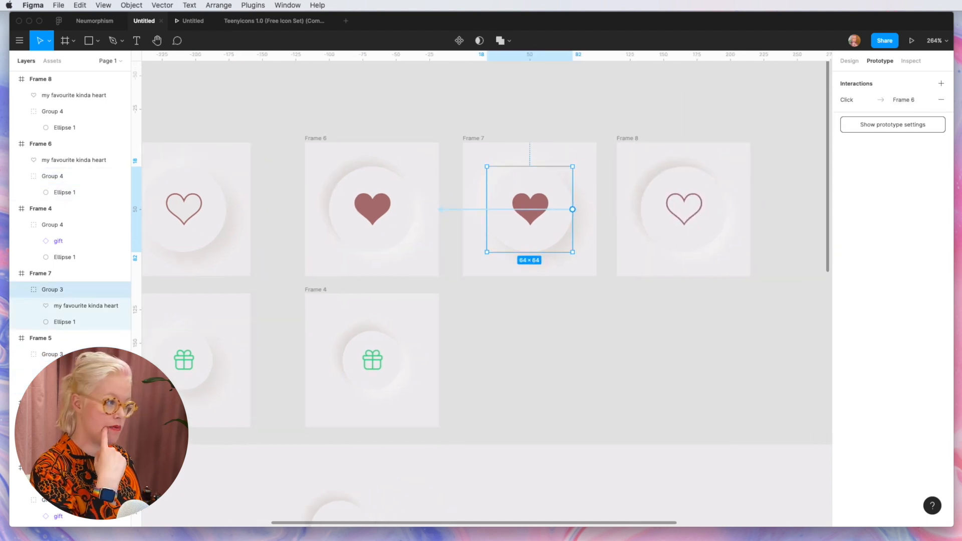
pyautogui.click(940, 100)
pyautogui.moveTo(572, 209); pyautogui.dragTo(681, 208)
pyautogui.click(762, 140)
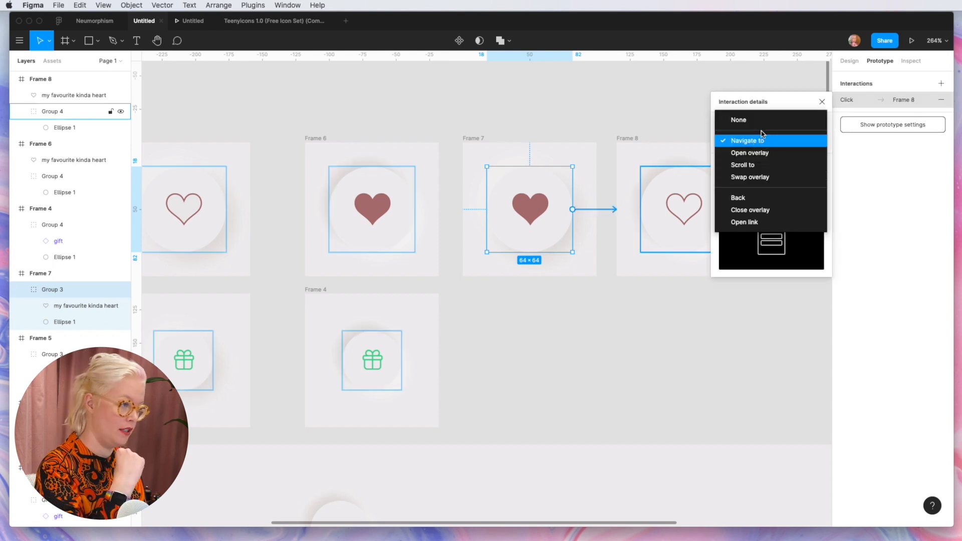
pyautogui.click(753, 106)
pyautogui.click(742, 124)
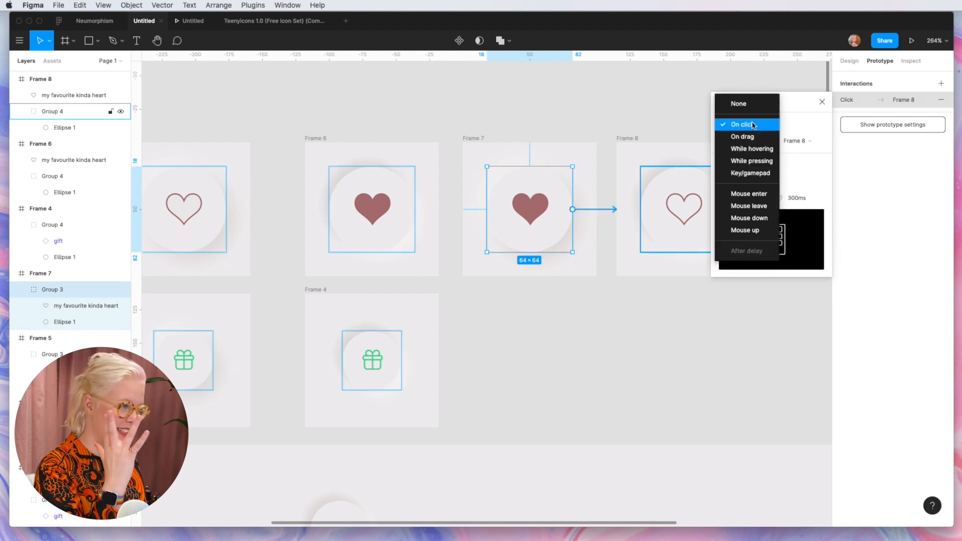
pyautogui.click(763, 162)
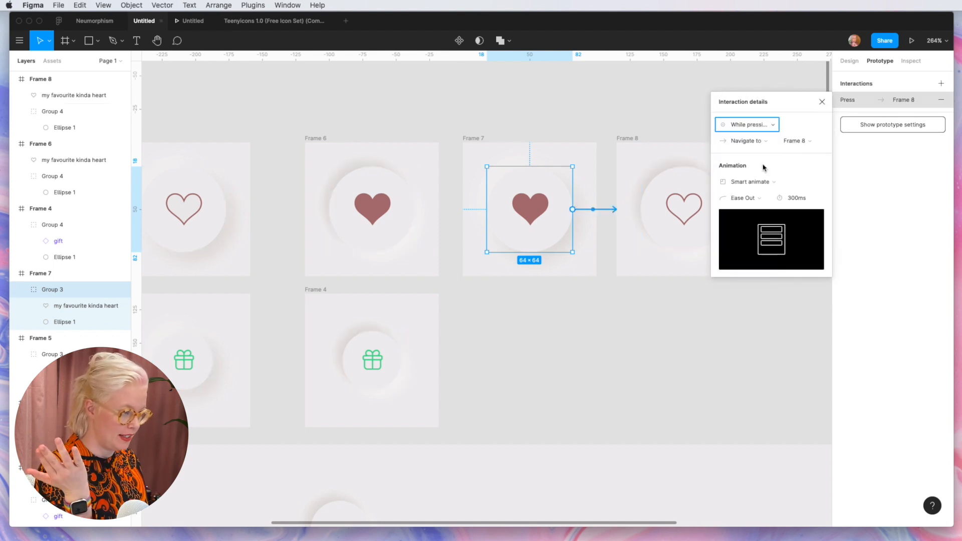
# Step: Set the trigger of the Frame 8 button's interaction leading to Frame 5 to Mouse up
pyautogui.hscroll(2, 684, 211)
pyautogui.scroll(-2, 687, 220)
pyautogui.click(651, 216)
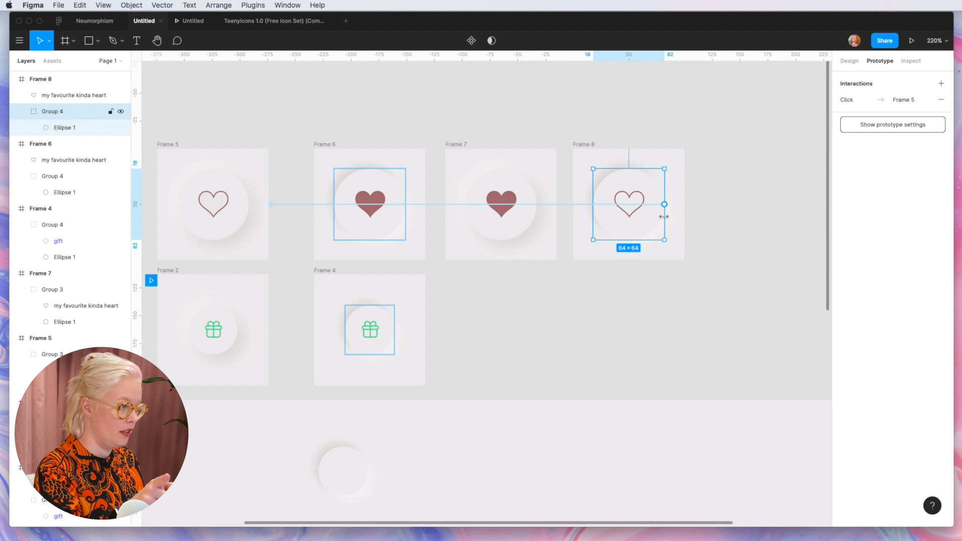
pyautogui.click(862, 105)
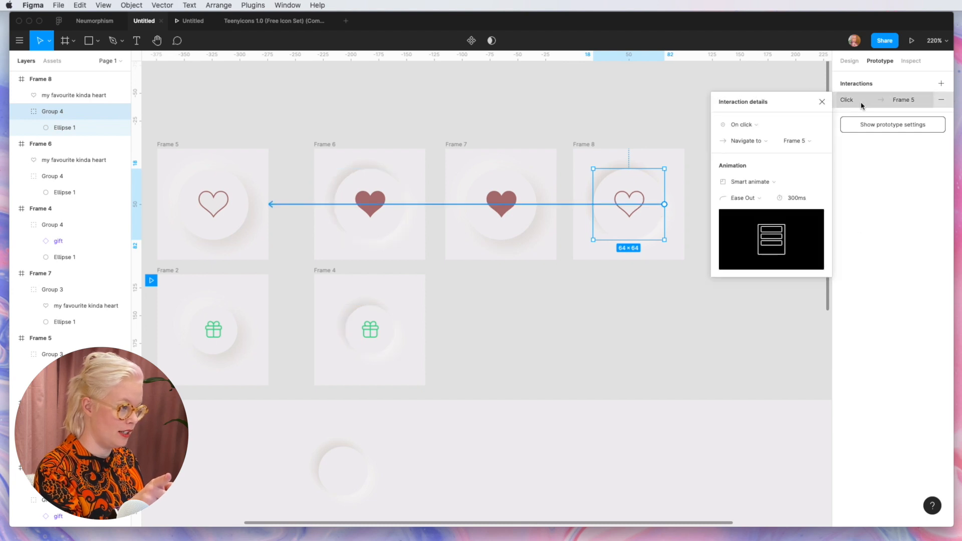
pyautogui.click(759, 126)
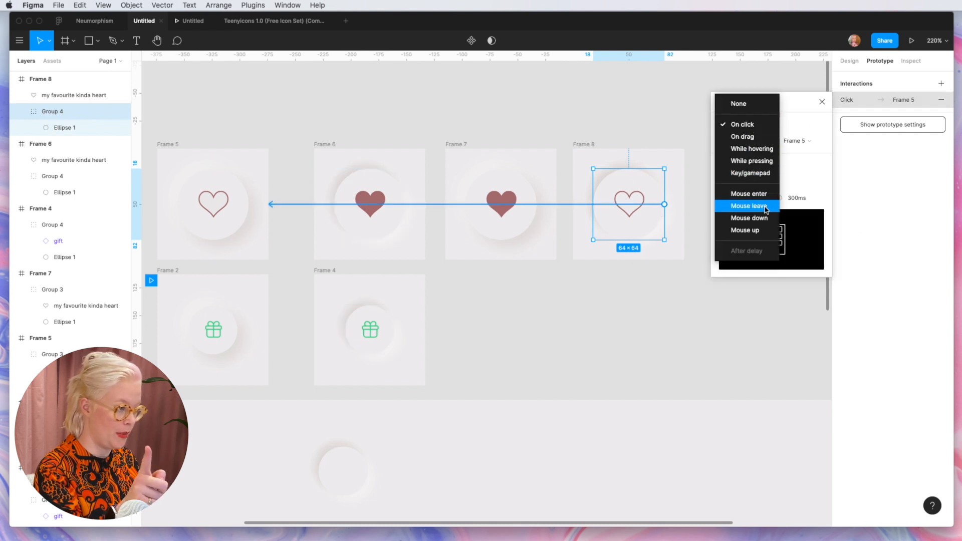
pyautogui.click(749, 230)
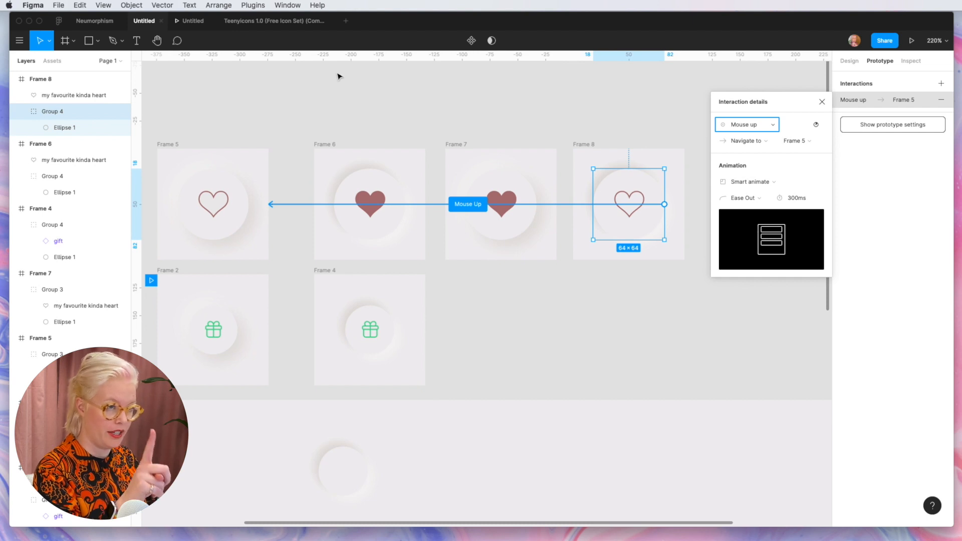
# Step: Test the heart button's press and release transitions between outlined and filled states in the prototype preview
pyautogui.click(187, 21)
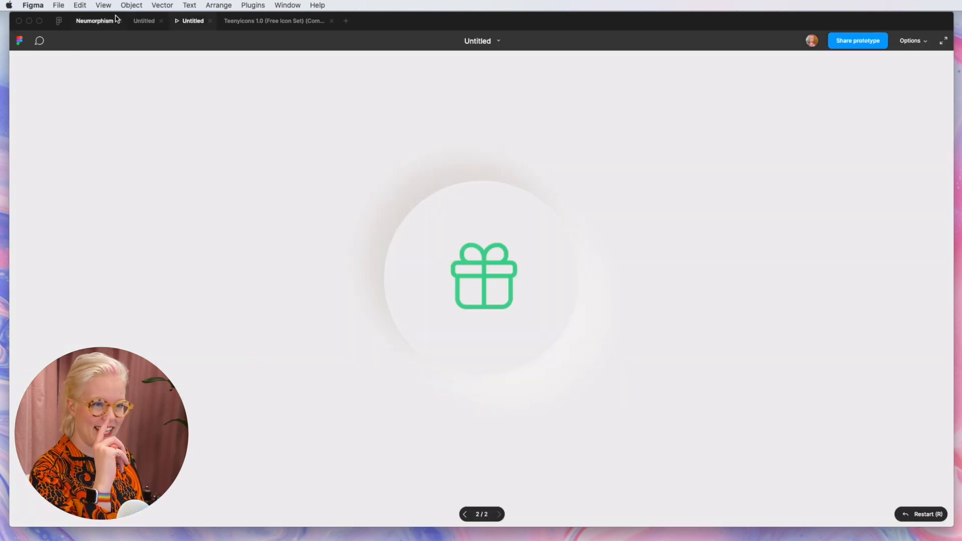
pyautogui.click(147, 22)
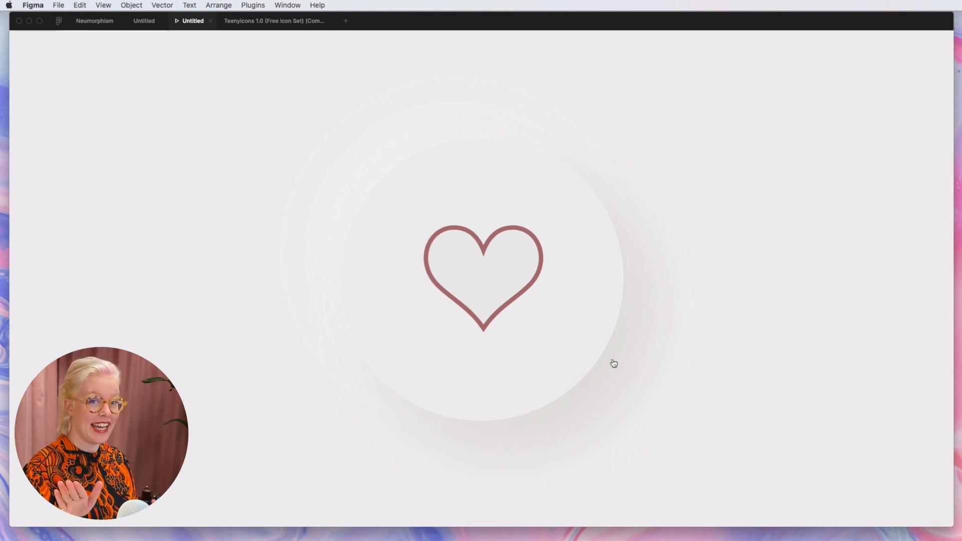
pyautogui.click(547, 316)
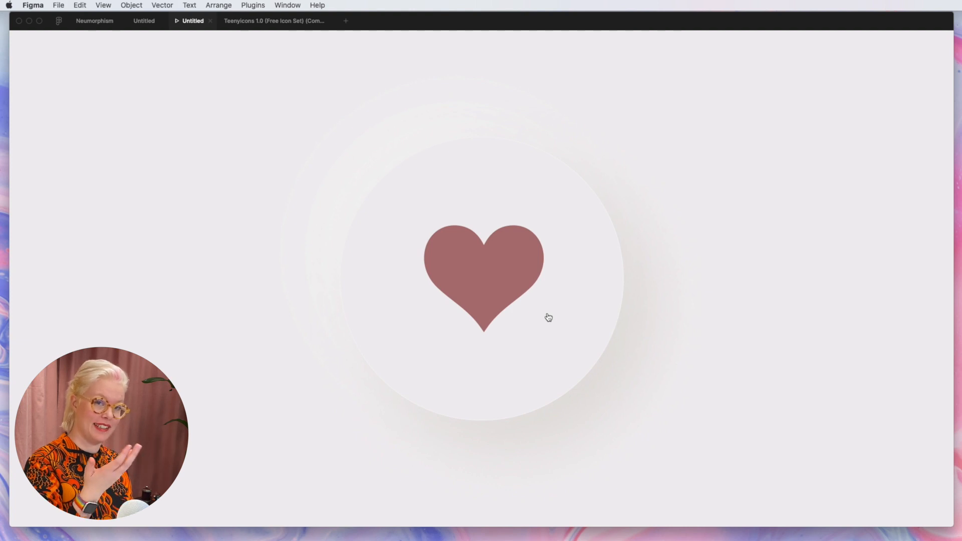
pyautogui.click(549, 317)
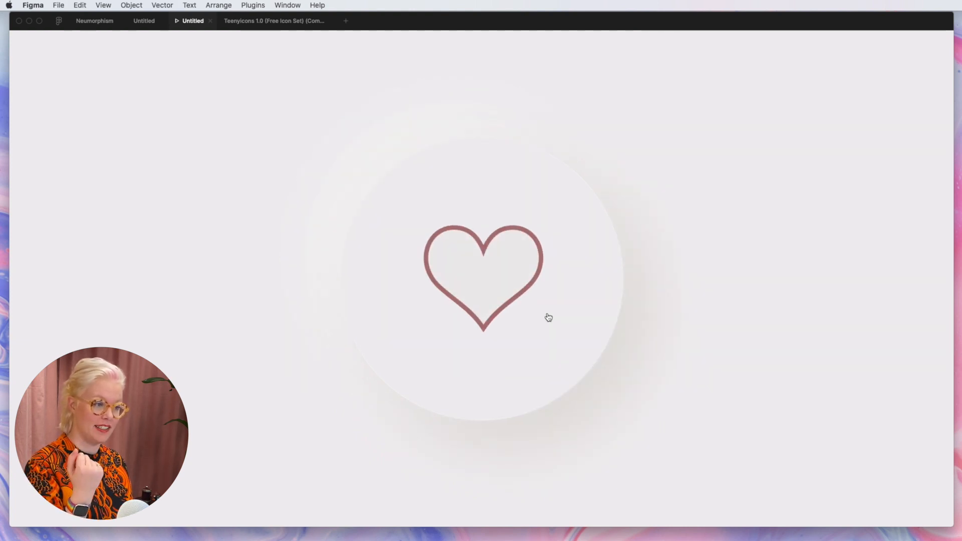
pyautogui.click(549, 317)
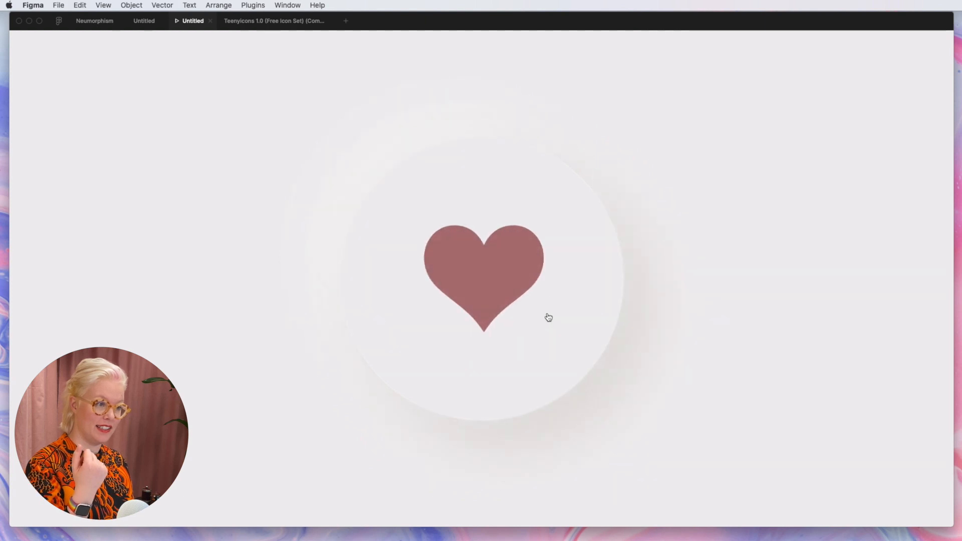
pyautogui.click(549, 317)
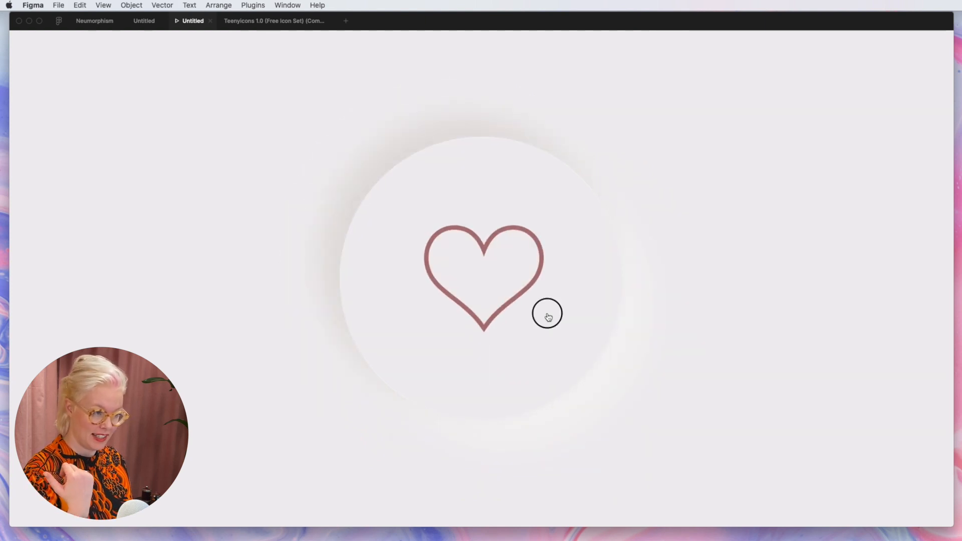
pyautogui.click(548, 318)
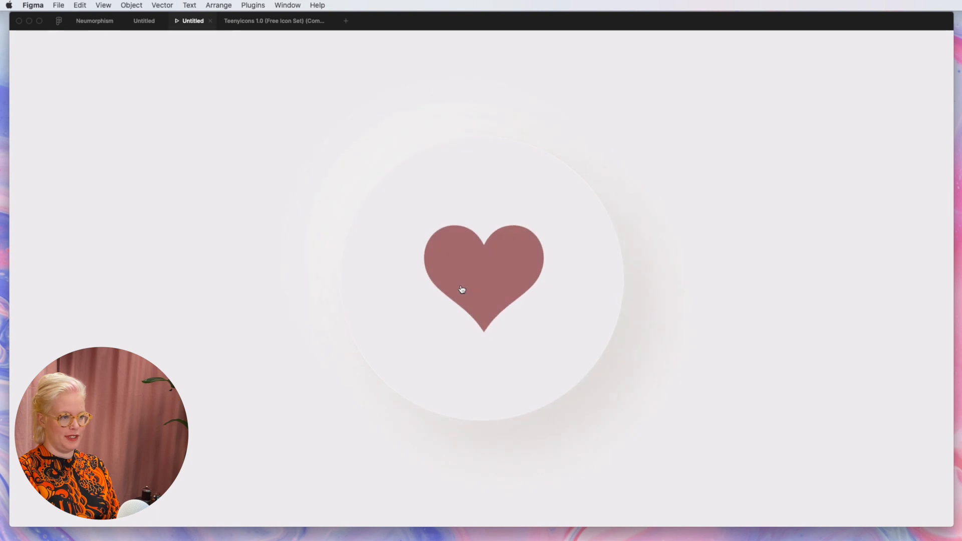
pyautogui.click(460, 286)
pyautogui.click(461, 289)
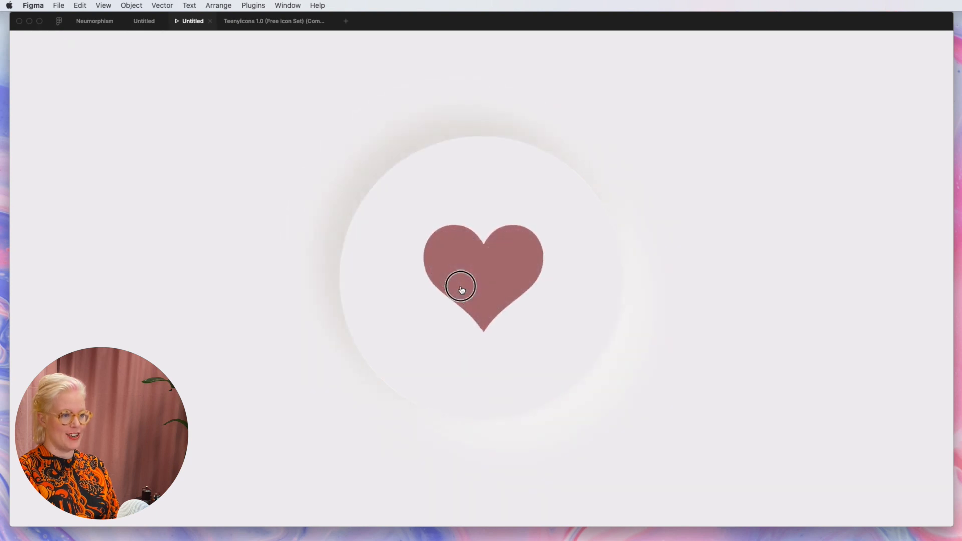
pyautogui.click(461, 290)
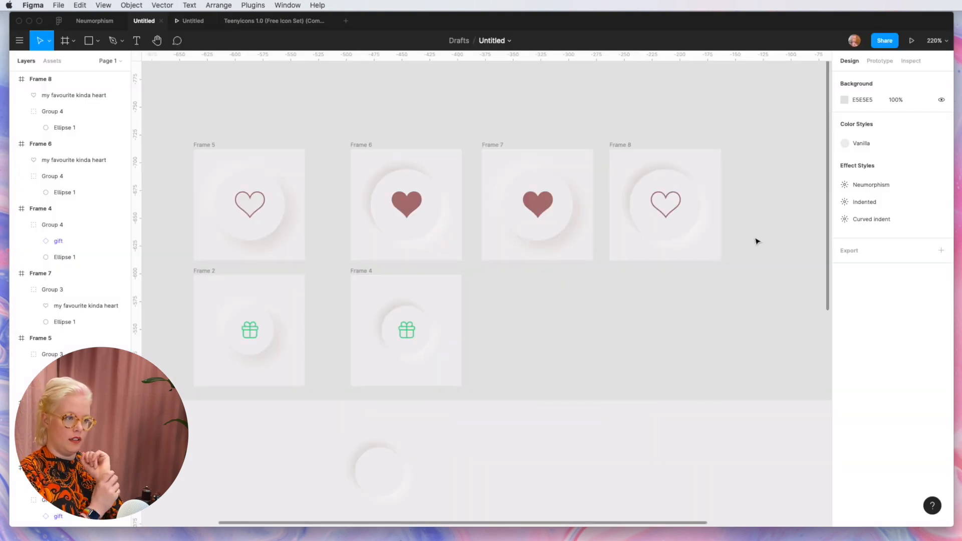